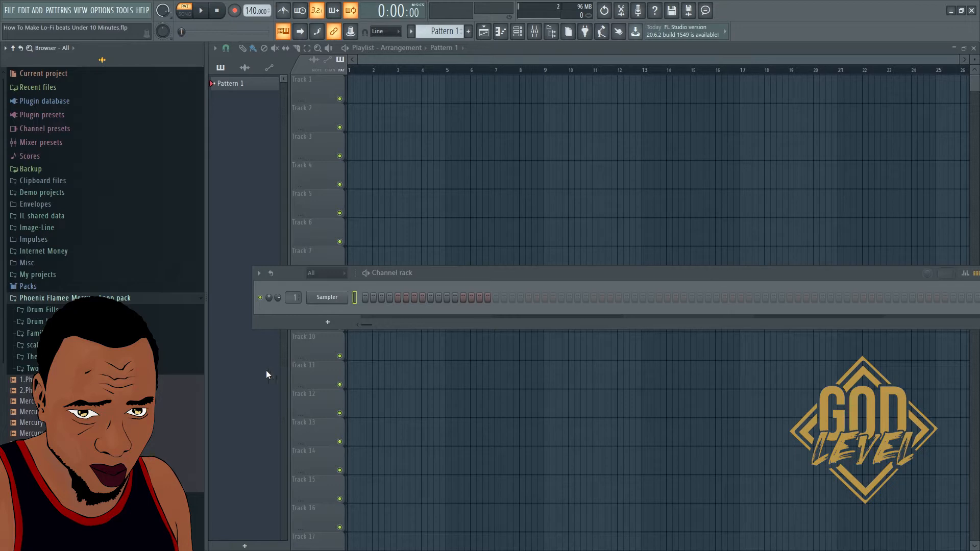
- Place the Family 86BPM B Minor loop at the start of Track 1 and set the project tempo to 86 BPM
left_click_drag(38, 421, 300, 58)
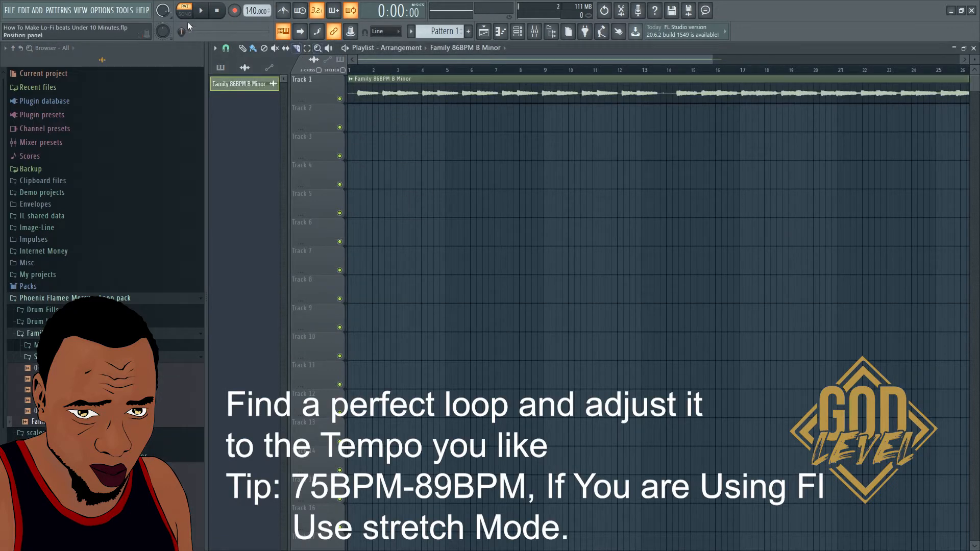
right_click(250, 9)
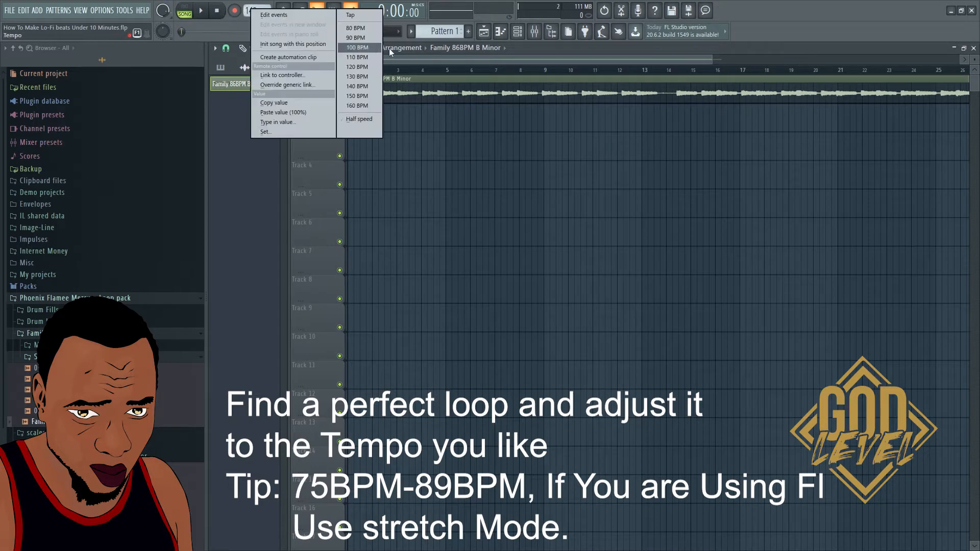
left_click(357, 38)
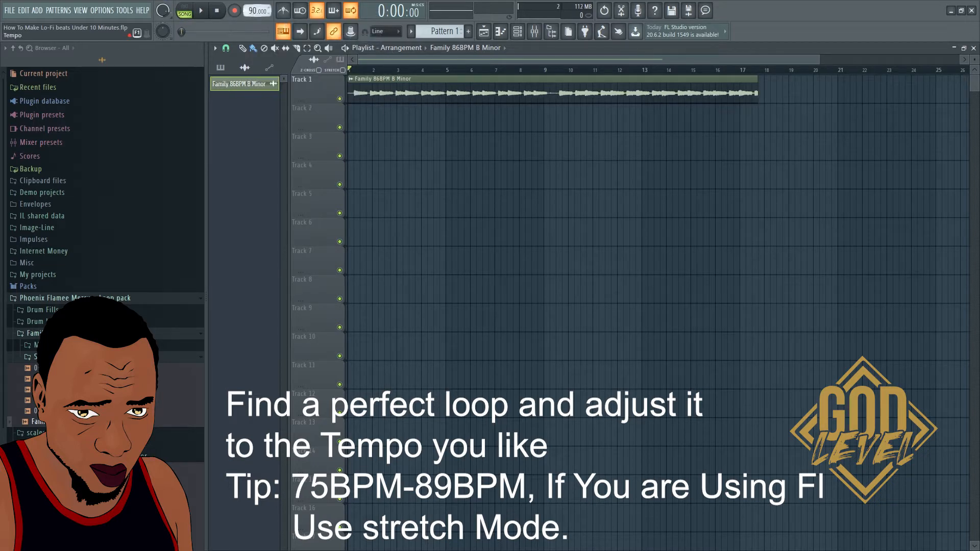
left_click_drag(252, 11, 252, 12)
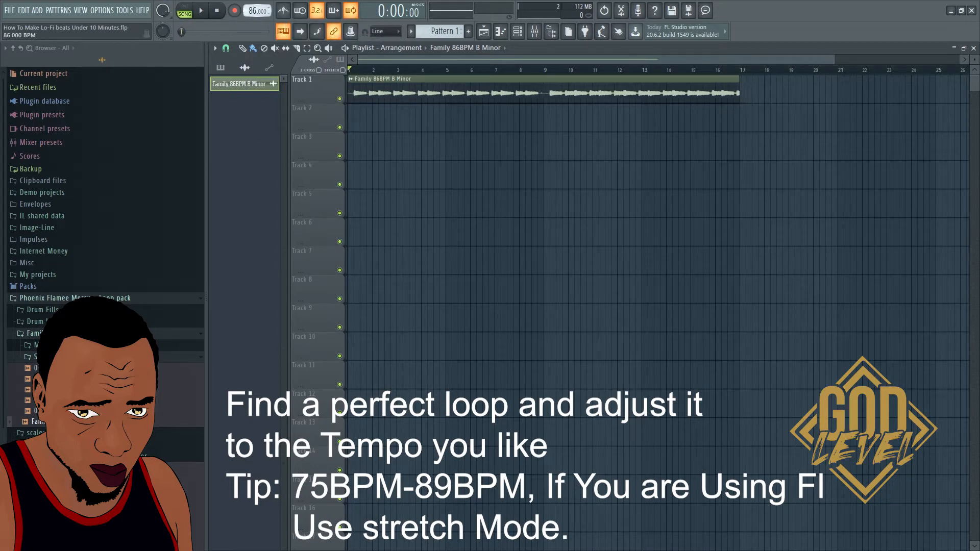
- Set the time stretching mode of the Family 86BPM B Minor clip to Stretch
double_click(380, 84)
left_click(520, 190)
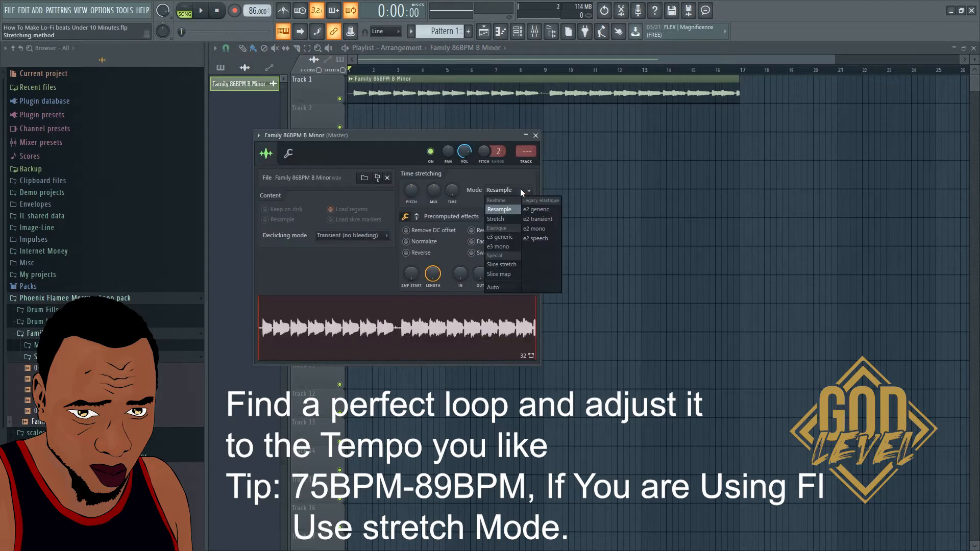
left_click(502, 220)
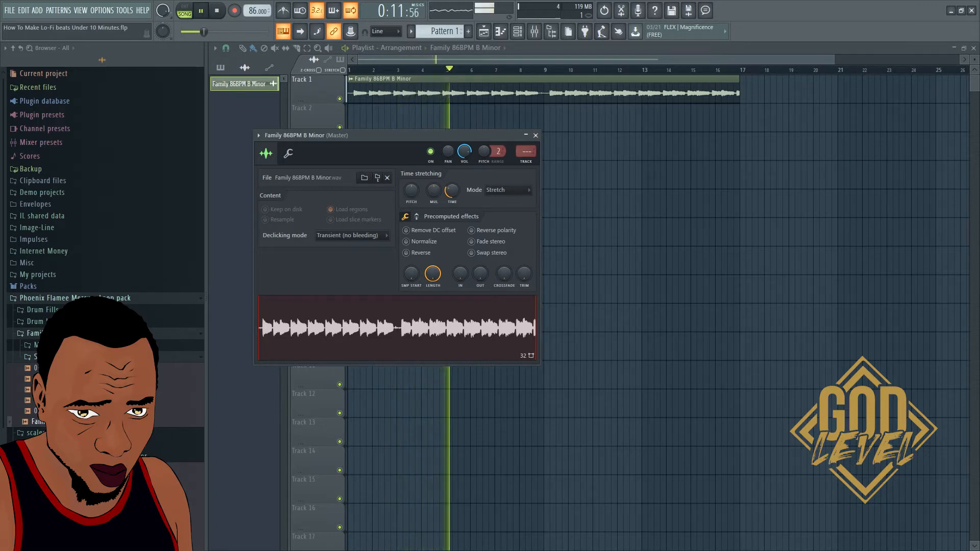
- Browse through Internet Money and Cymatics to the drum samples of Cymatics - Lofi Toolkit, and close the loop's channel settings
left_click(97, 357)
left_click(97, 334)
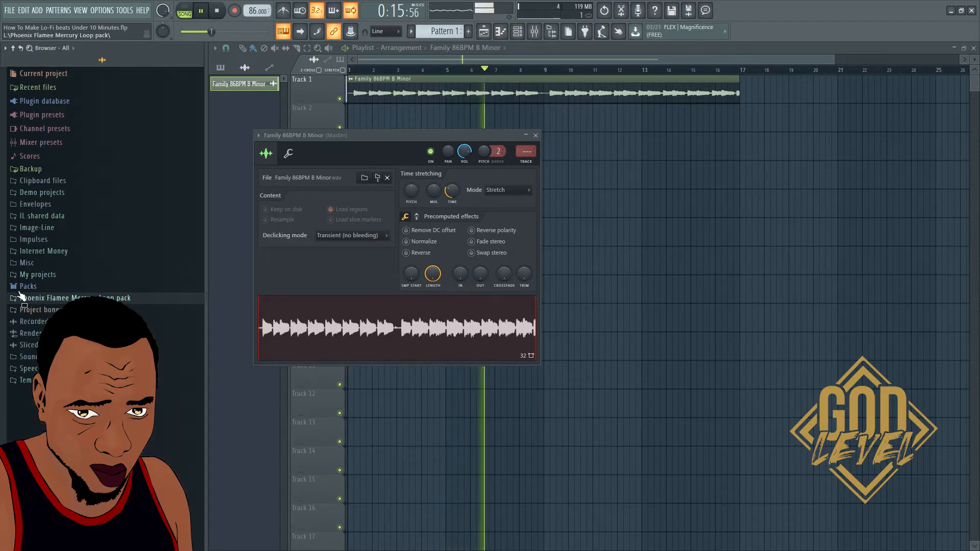
left_click(66, 252)
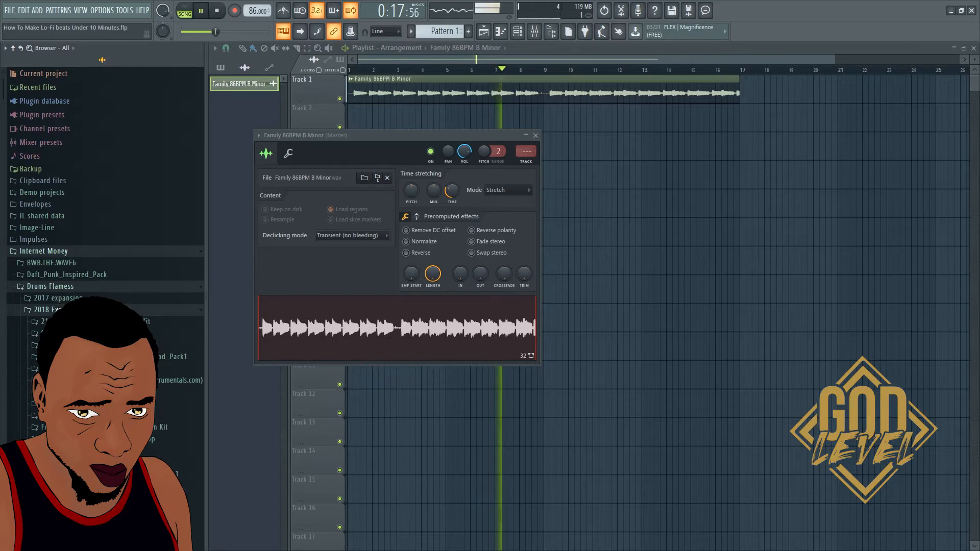
scroll(73, 240, "down", 7)
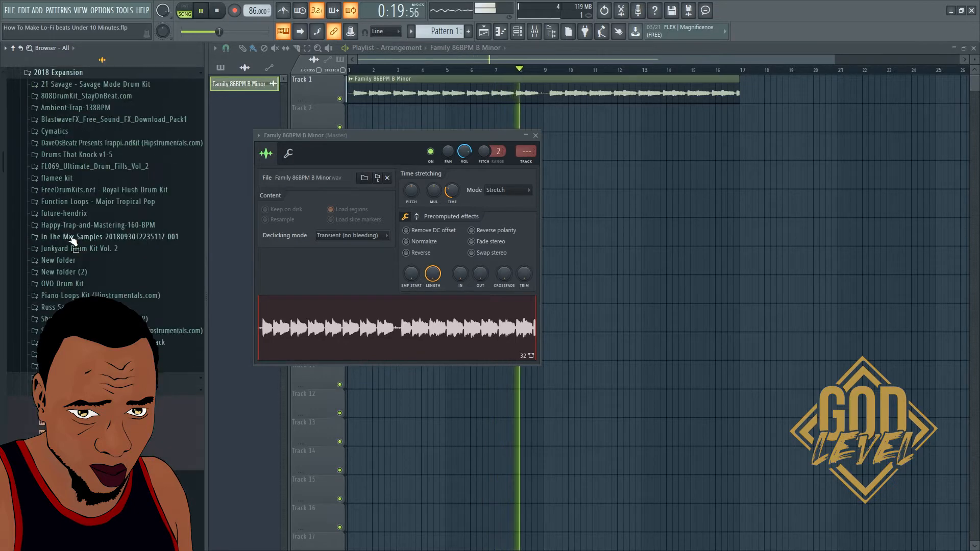
scroll(73, 240, "up", 5)
left_click(73, 324)
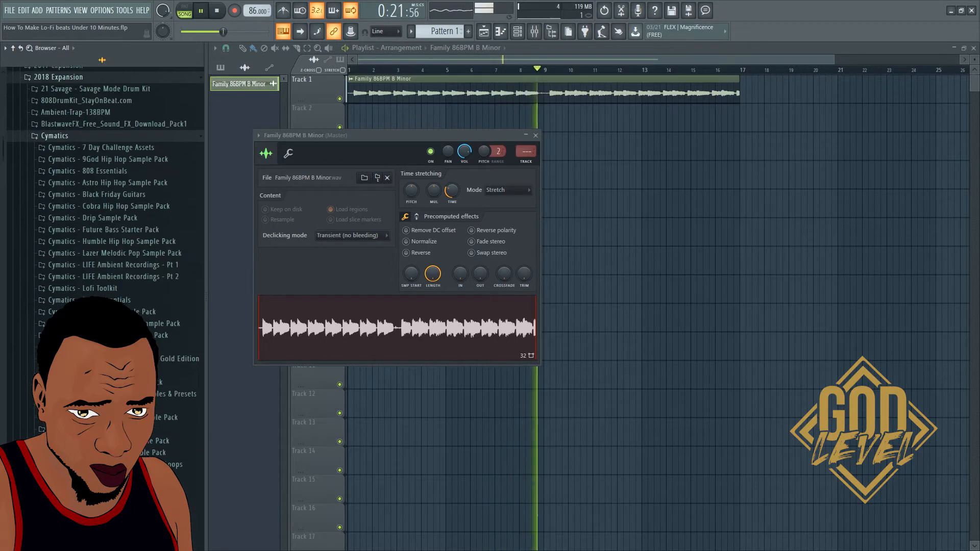
left_click(535, 135)
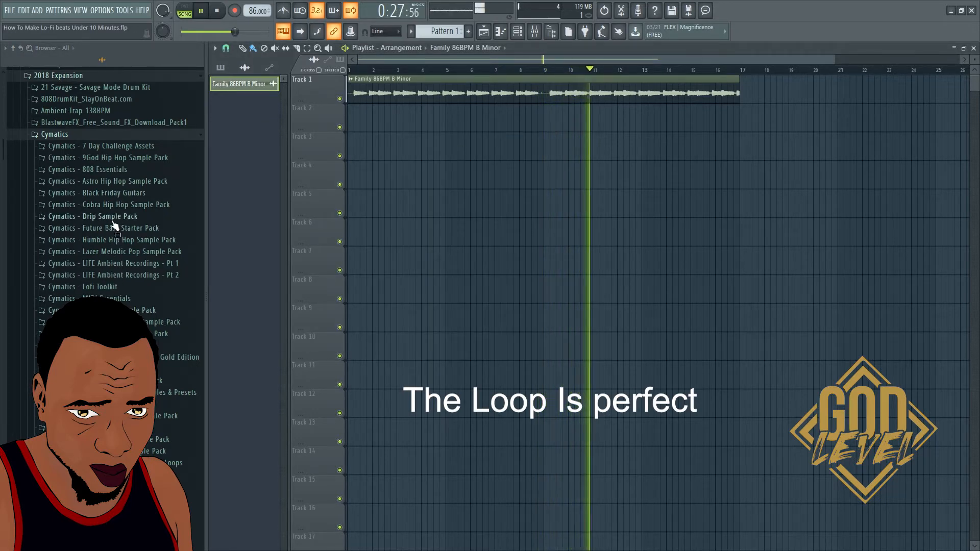
left_click(97, 287)
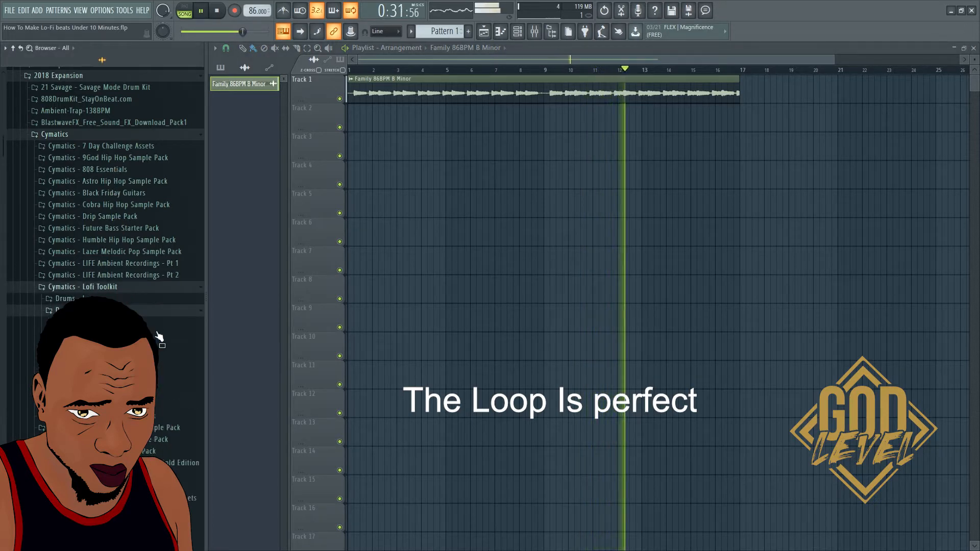
left_click(112, 323)
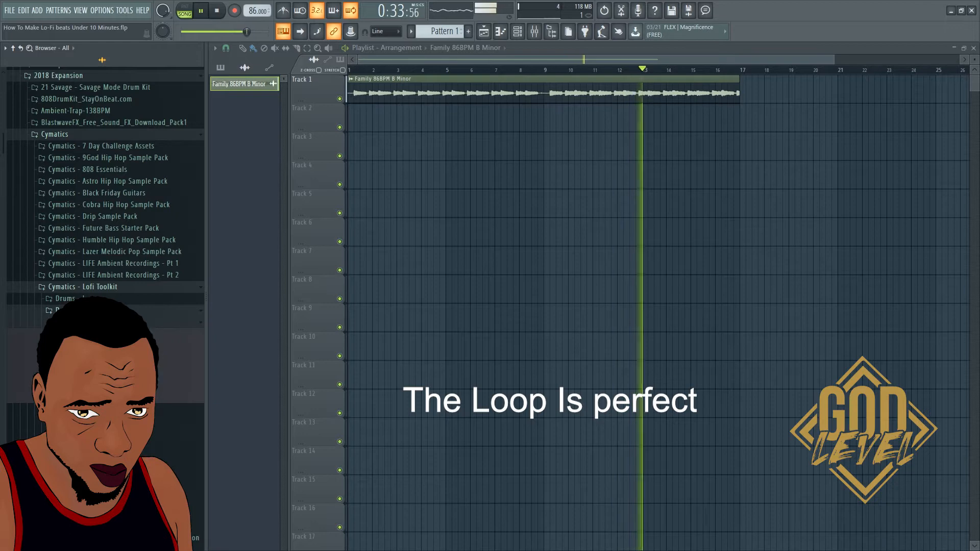
- Load the samples Cymatics - Lofi Clap 3 and Lofi Clap 4 into new sampler channels
right_click(141, 349)
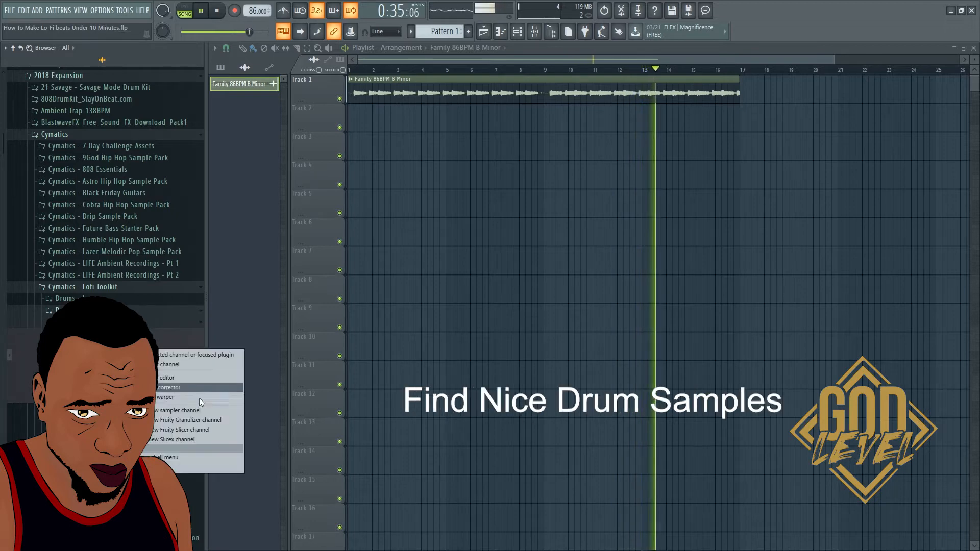
left_click(206, 370)
right_click(142, 360)
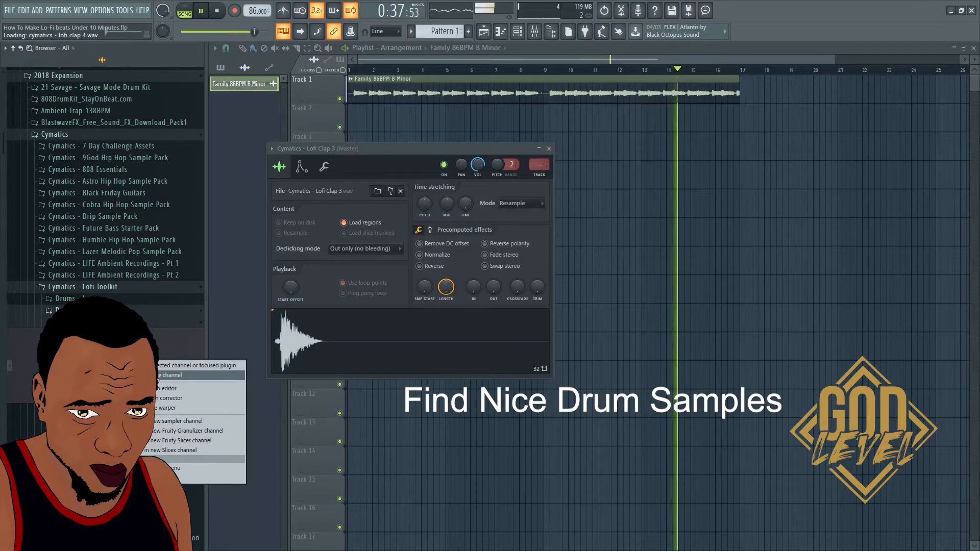
left_click(158, 375)
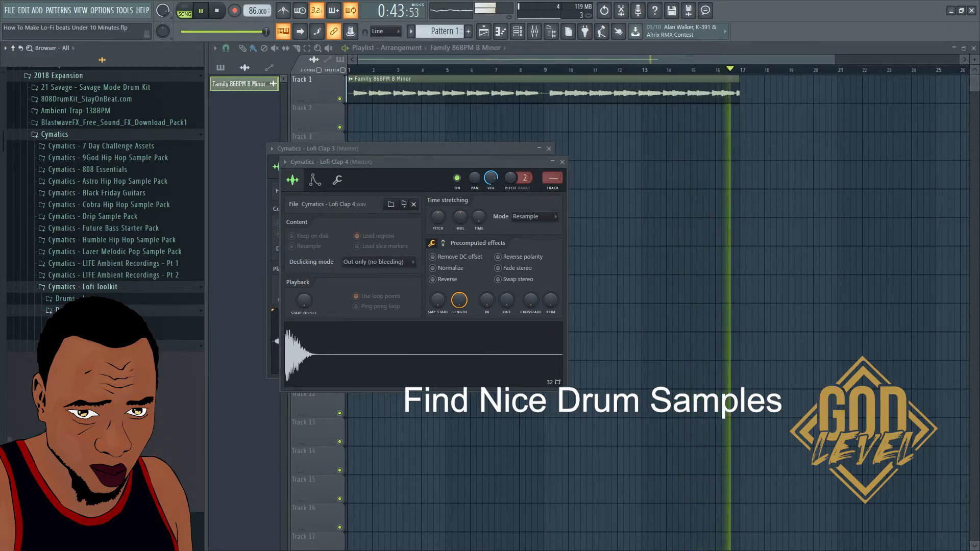
- Load Cymatics - Lofi Kick 11 - G into a new channel and replace its sample with Lofi Kick 15 - B
right_click(141, 419)
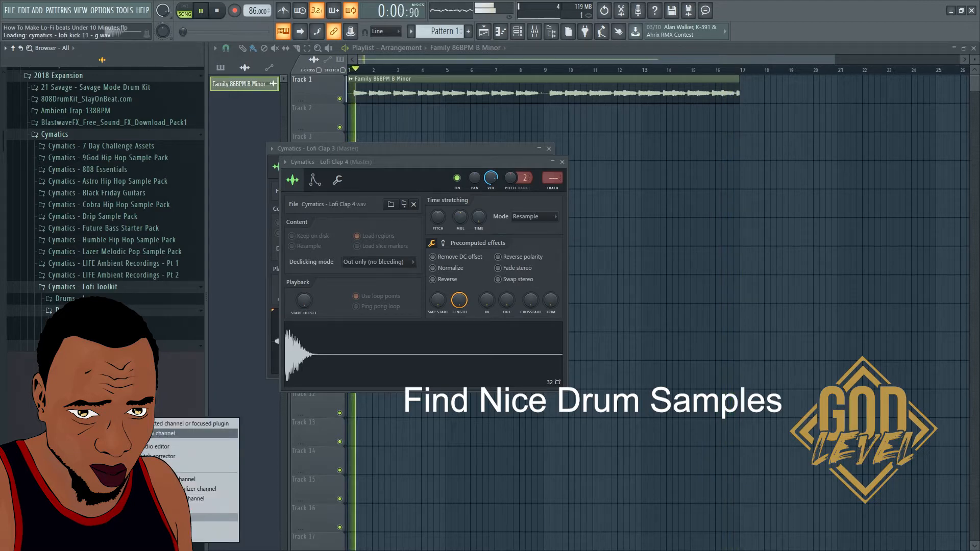
left_click(174, 433)
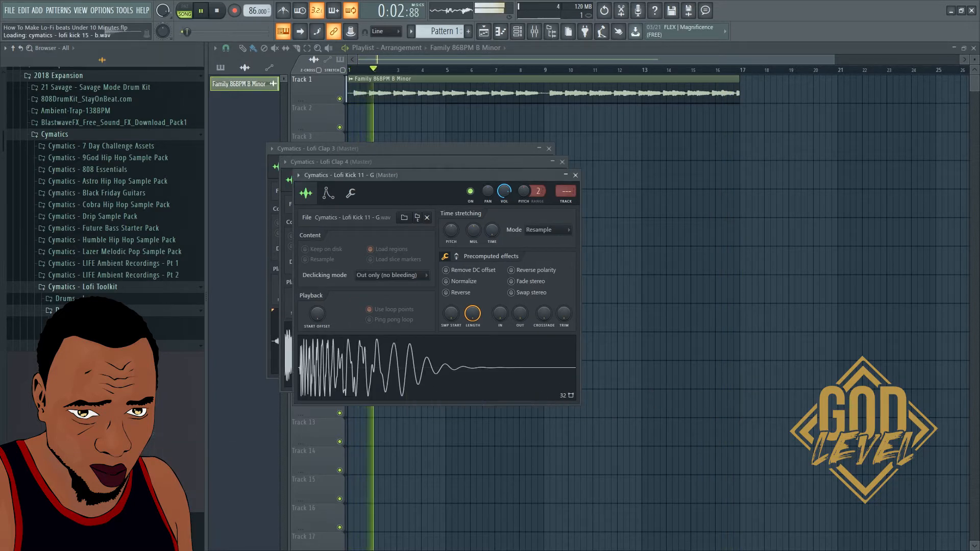
left_click_drag(140, 464, 383, 375)
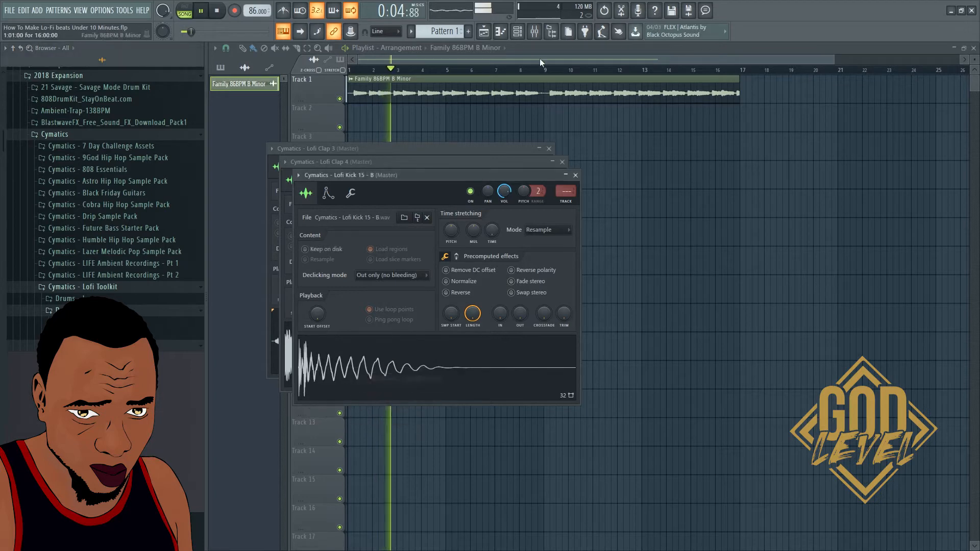
- Raise the main swing in the channel rack and fill Lofi Clap 4 every 8 steps, starting on step 5
left_click(517, 31)
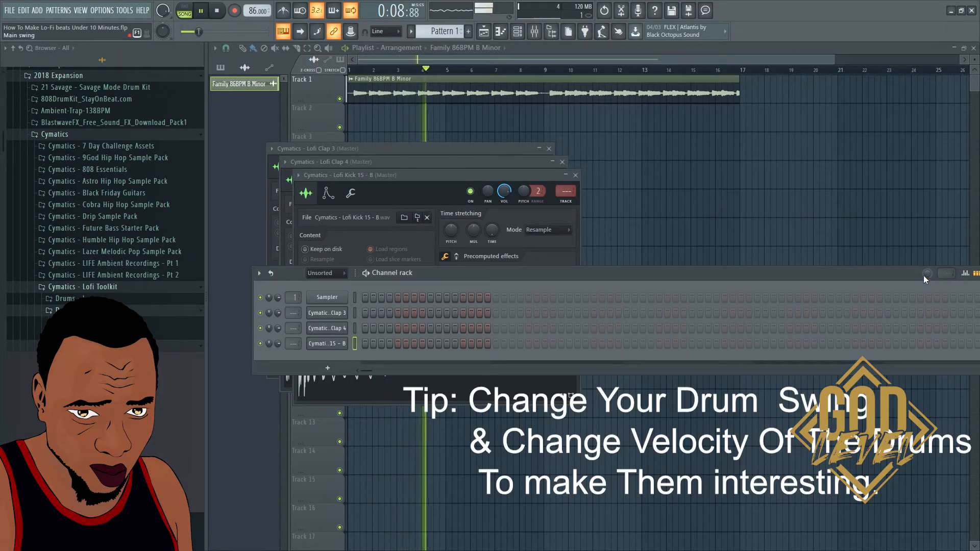
left_click_drag(924, 277, 925, 268)
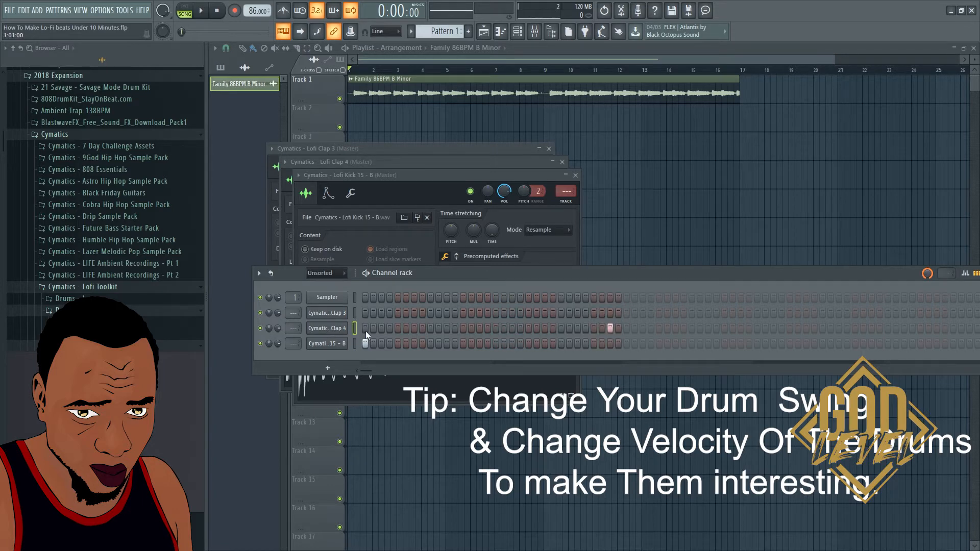
right_click(325, 329)
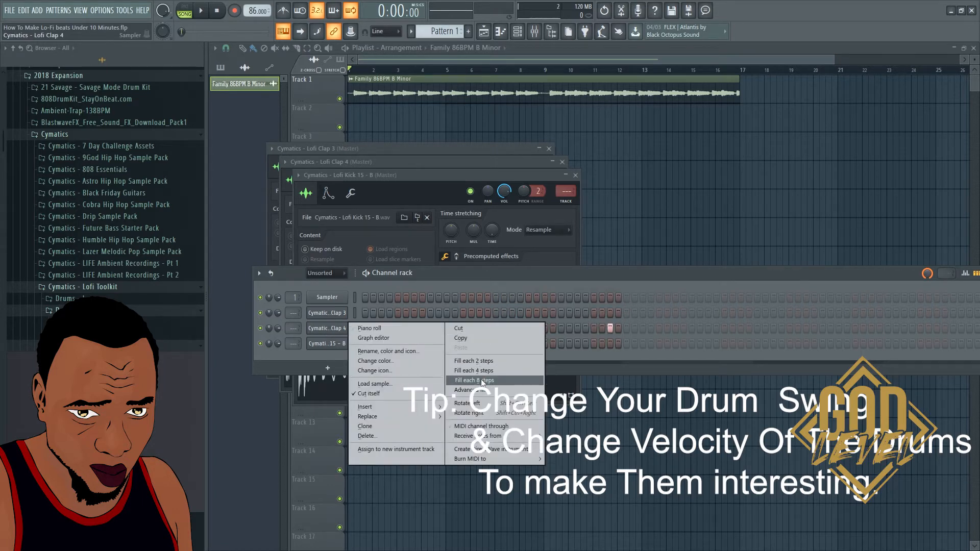
left_click(456, 370)
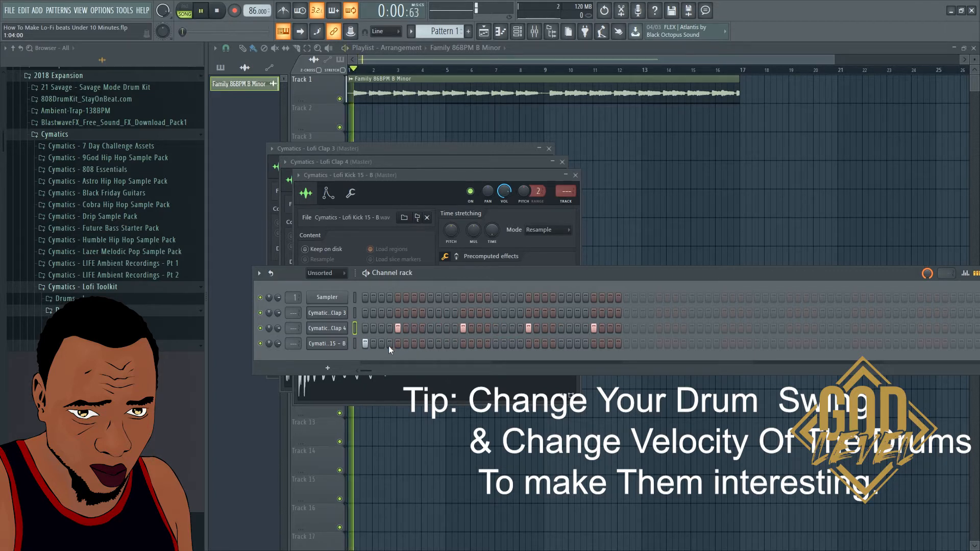
- Switch playback to pattern mode, add a Lofi Kick 15 - B hit on step 4 and play the pattern
key("space")
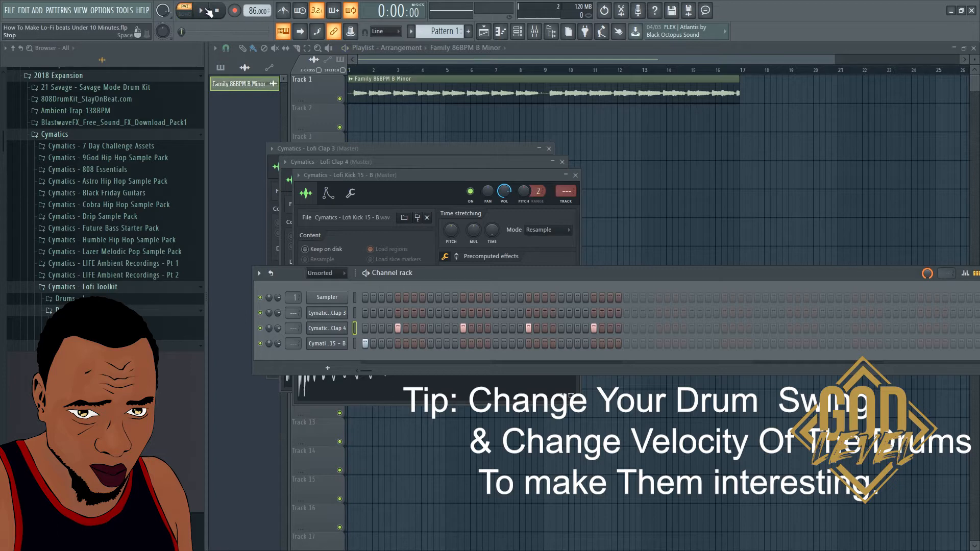
left_click(390, 343)
key("space")
- Add a Lofi Clap 4 hit on step 4 and lower its velocity to about 46% in the graph editor
left_click(391, 328)
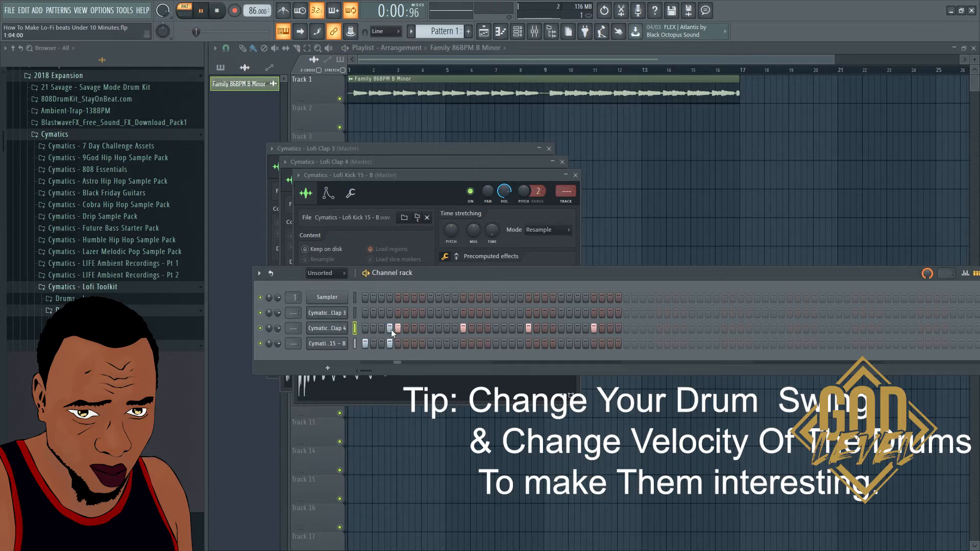
left_click(975, 274)
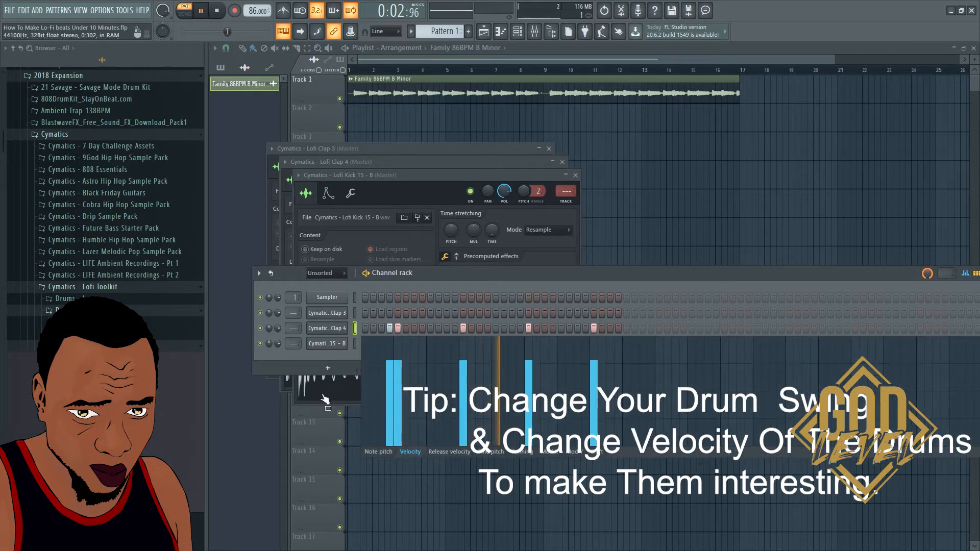
left_click(393, 390)
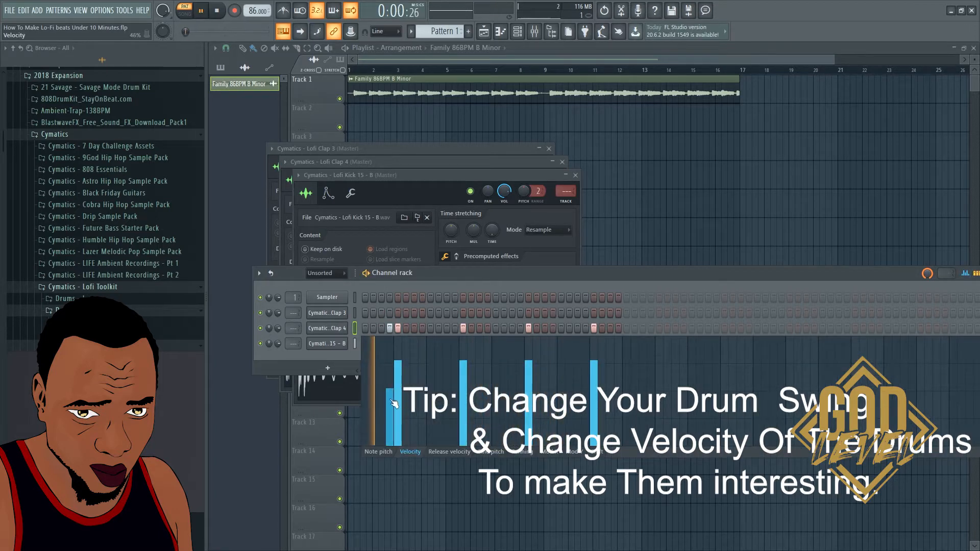
- Copy the Lofi Clap 4 step pattern, including its velocities, onto the Lofi Clap 3 channel
left_click(390, 312)
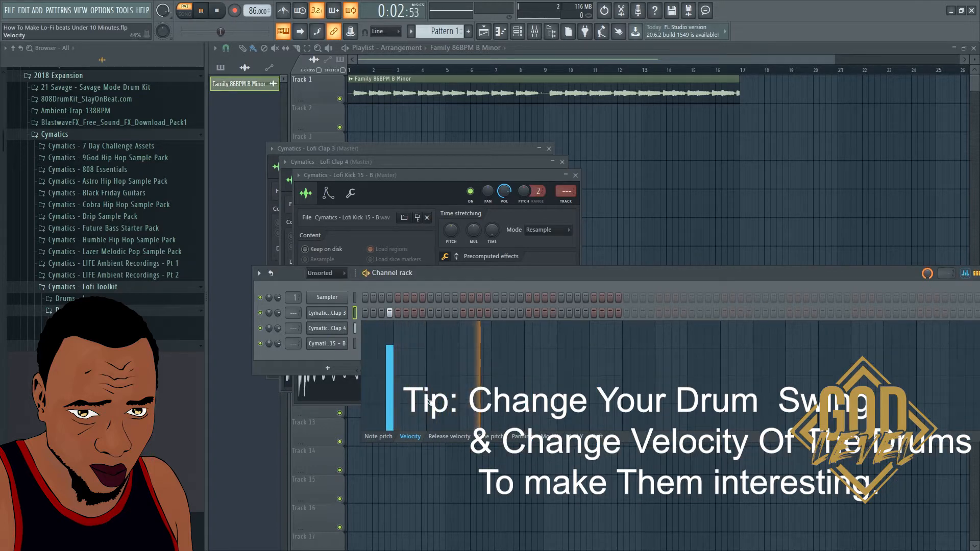
right_click(327, 328)
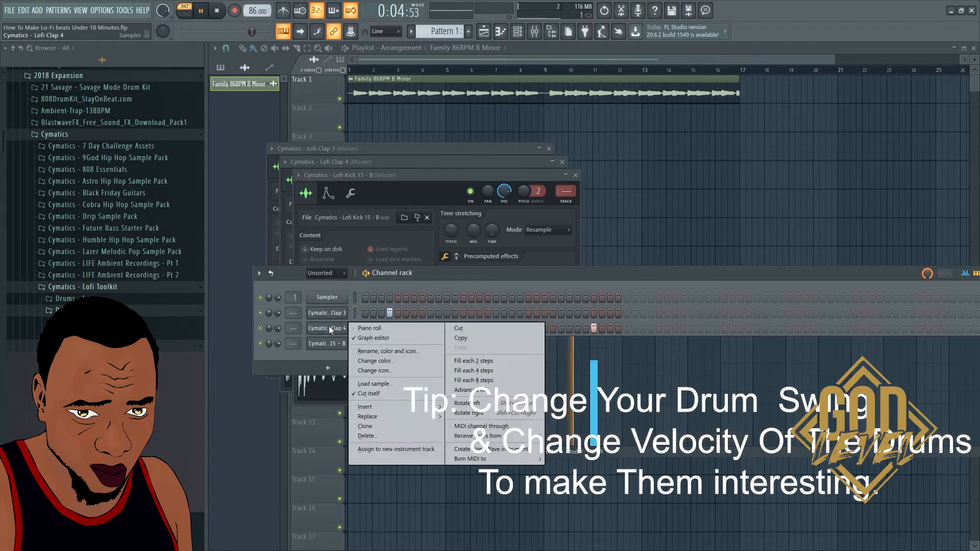
left_click(473, 337)
right_click(327, 313)
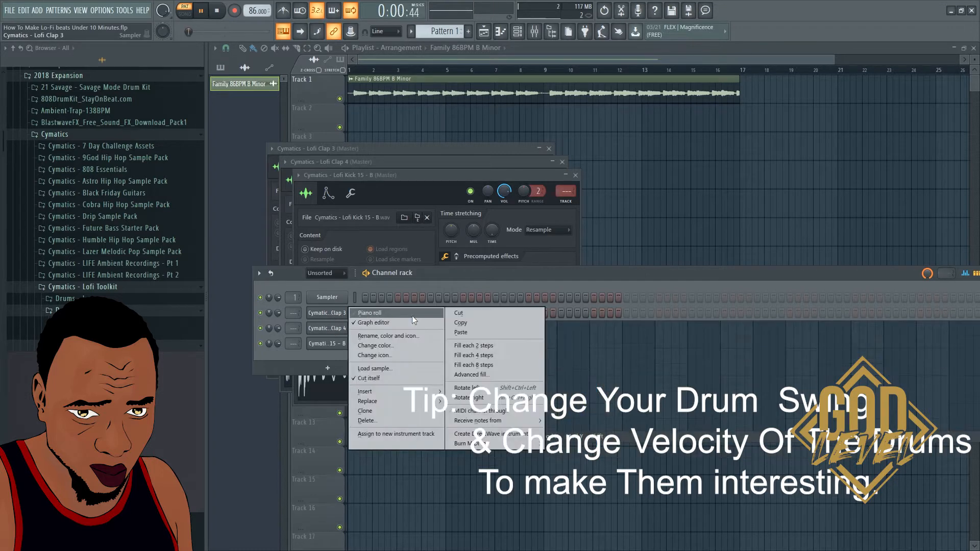
left_click(477, 332)
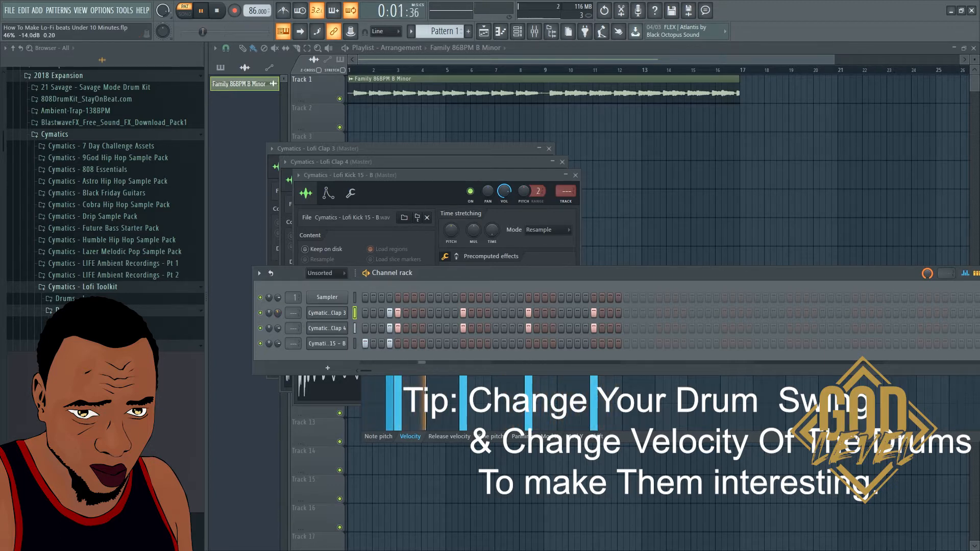
- Add Lofi Kick 15 - B hits on steps 8 and 12, clearing the trial hit on step 9, and audition the pattern
left_click(428, 343)
left_click(454, 342)
key("space")
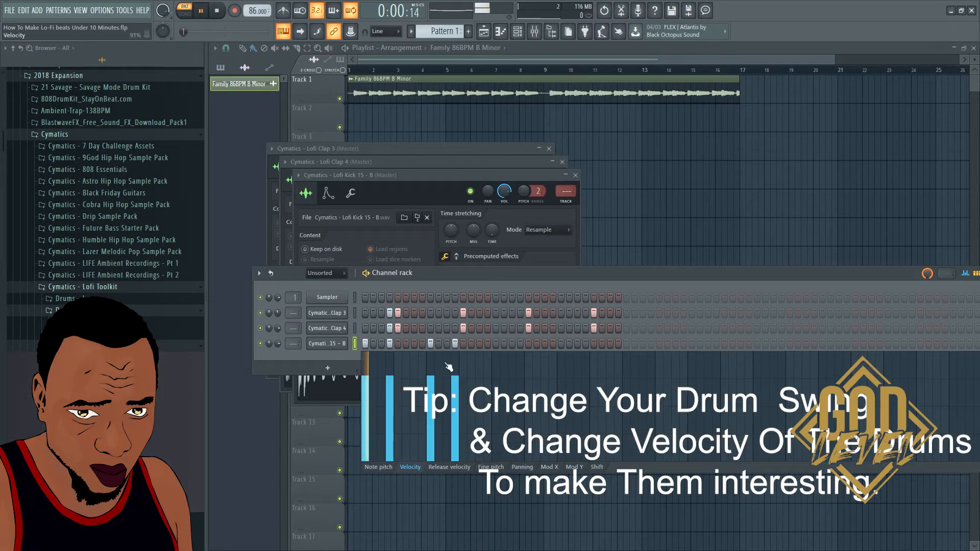
left_click(429, 343)
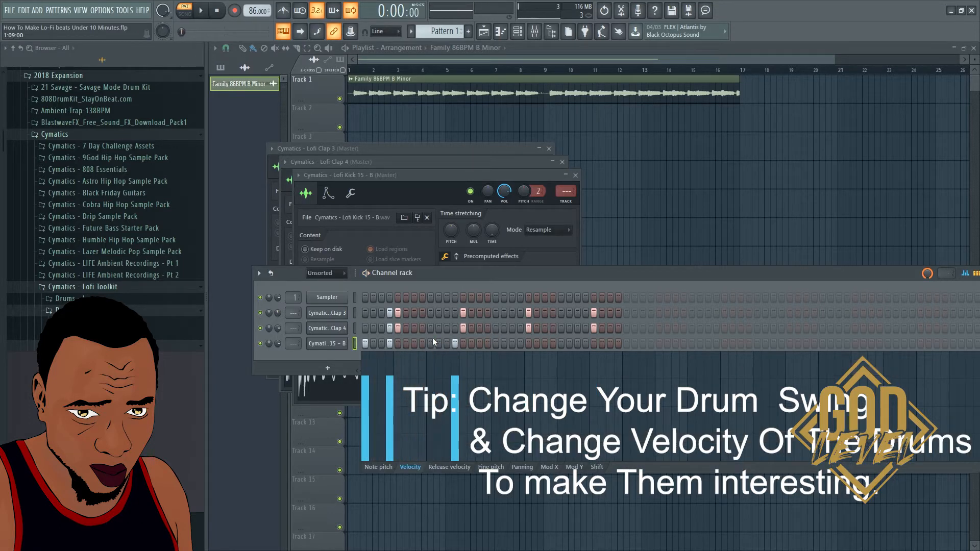
left_click(423, 343)
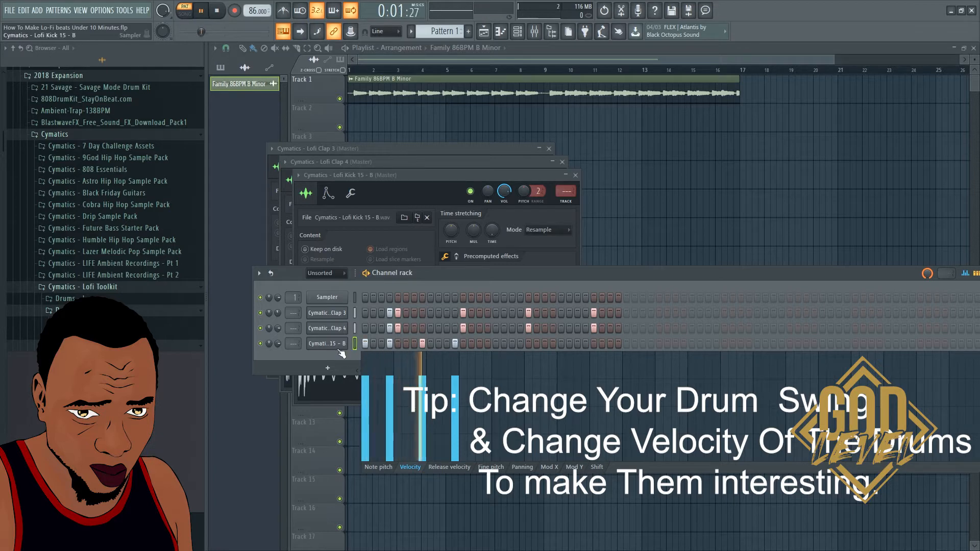
key("space")
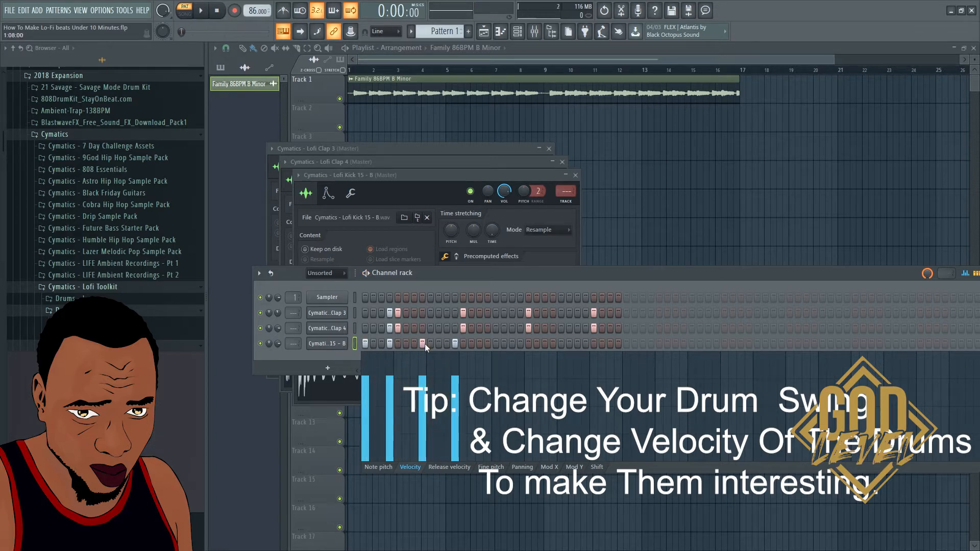
- Open the Lofi Kick 15 - B channel in the piano roll, move its third hit to step 11 and audition the pattern
right_click(343, 341)
left_click(375, 343)
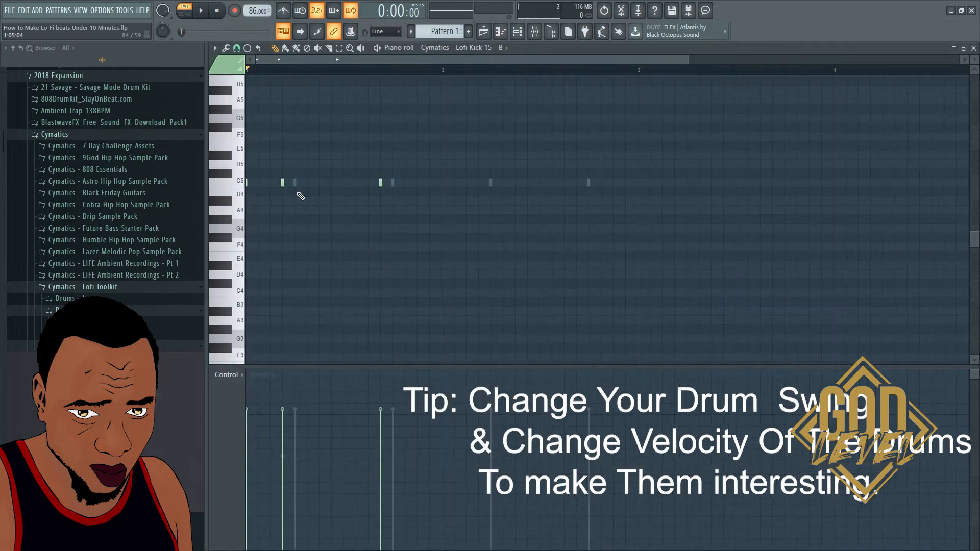
key("space")
key("space")
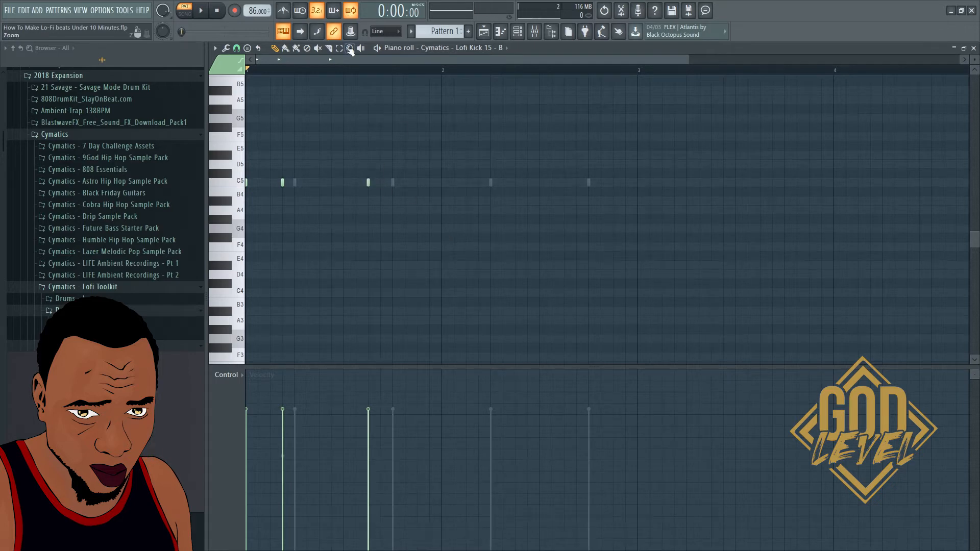
- Duplicate the kick notes of bar 1 into bar 2, add a hit on the last step of bar 2 and play the pattern
left_click_drag(443, 71, 1, 121)
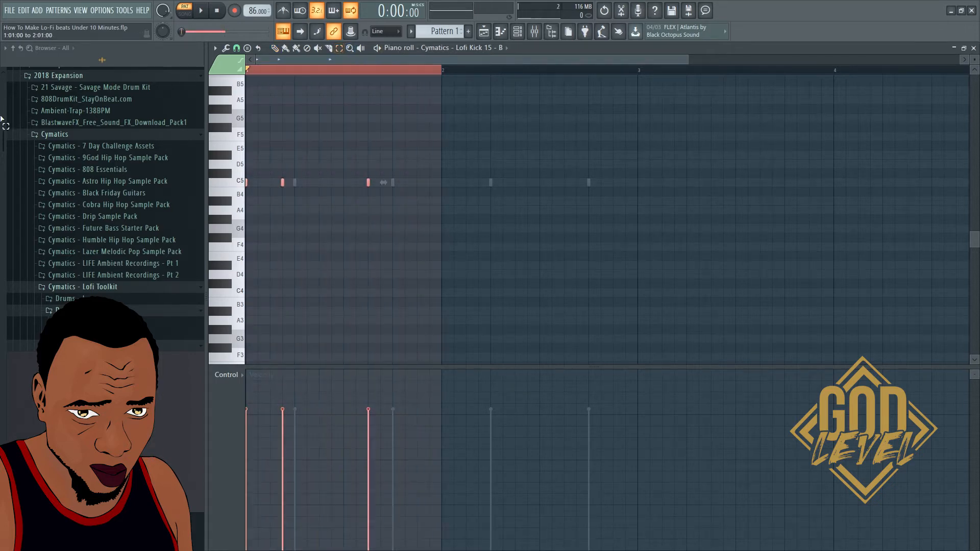
key("ctrl+b")
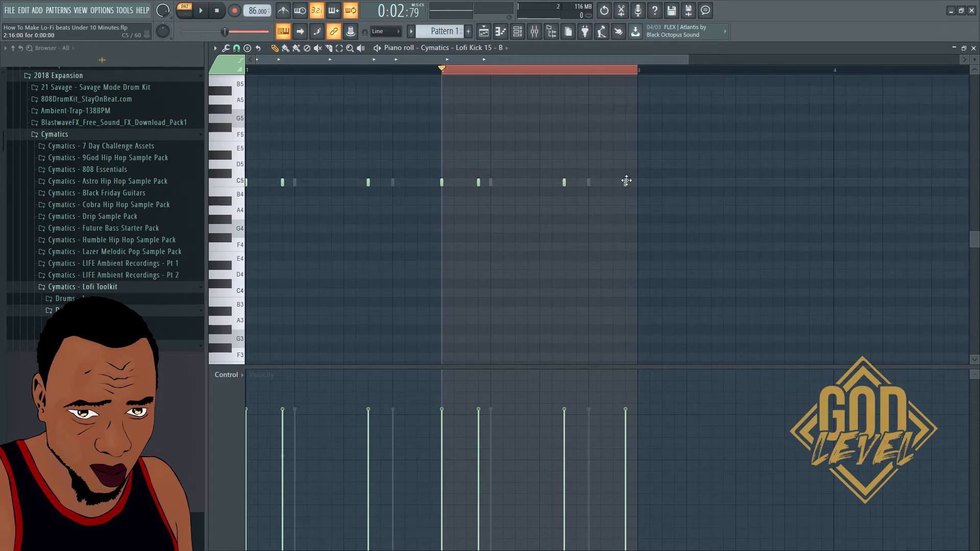
key("space")
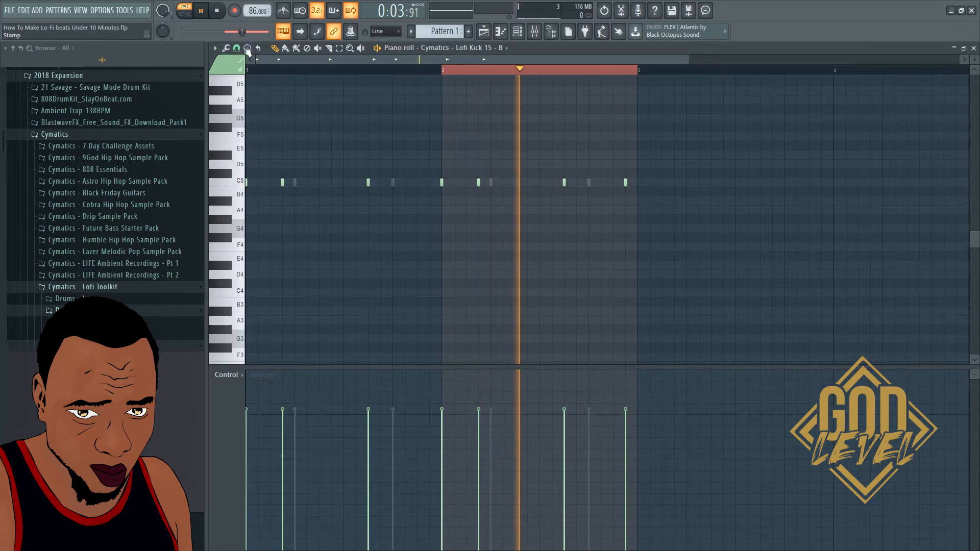
left_click(247, 69)
- Load the Cymatics Lofi Crash 2 sample as a new channel with a hit on step 1
left_click(518, 33)
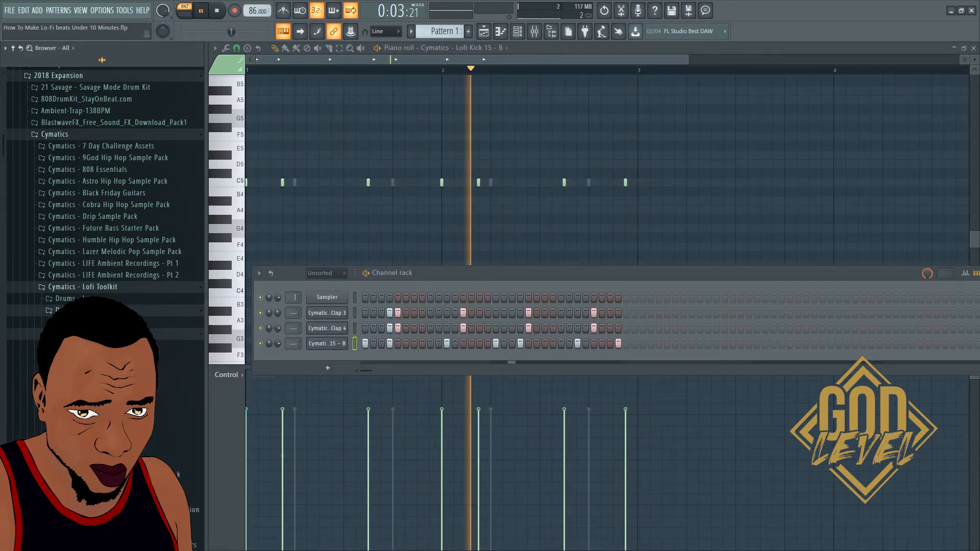
scroll(180, 409, "up", 2)
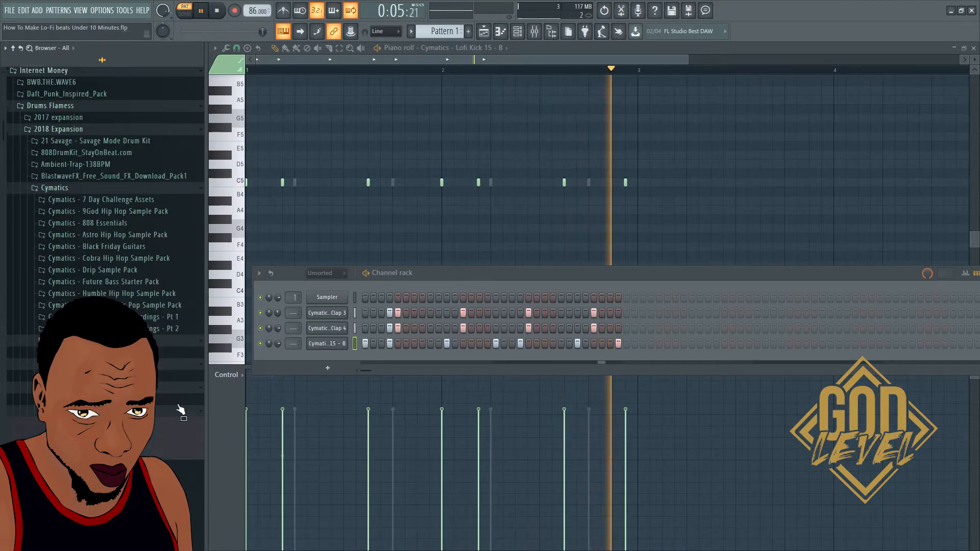
left_click(148, 444)
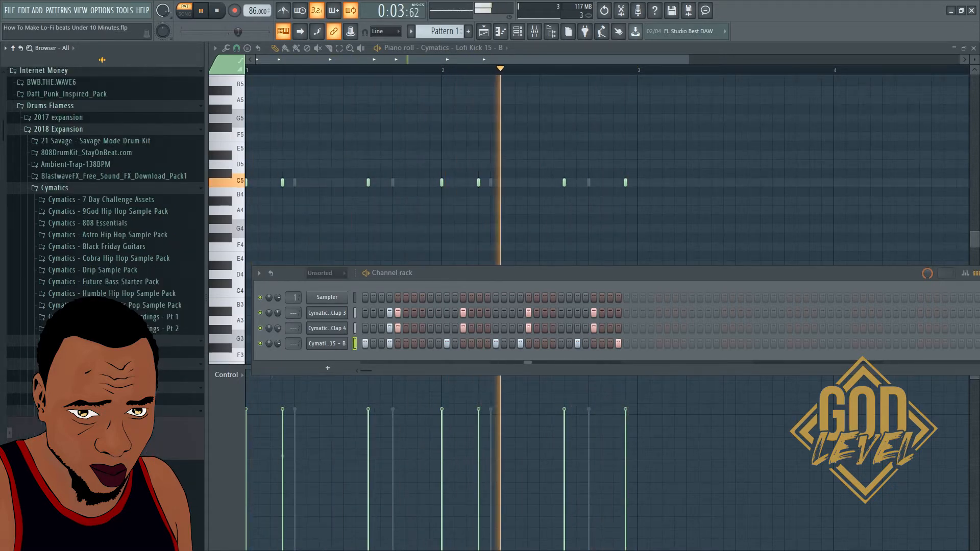
left_click_drag(148, 444, 344, 354)
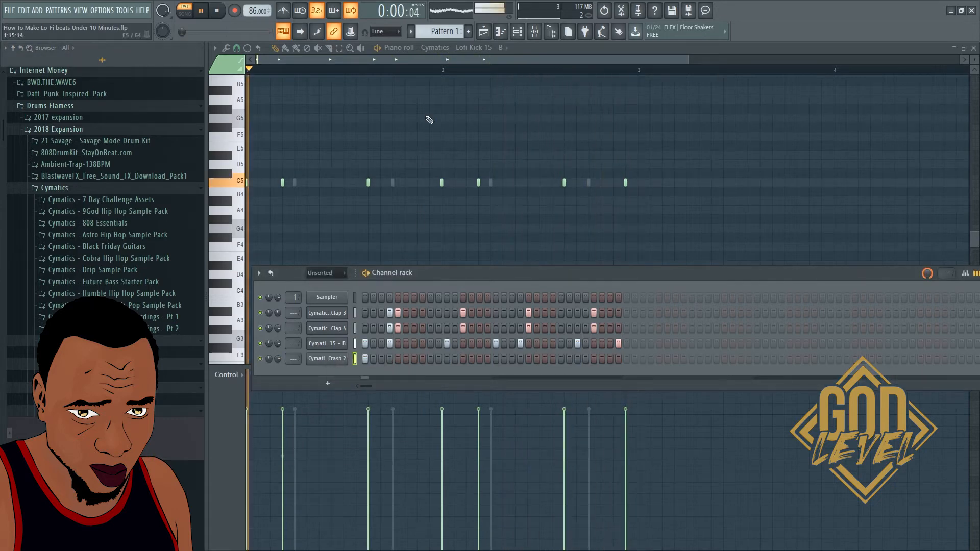
- Move the crash hit into Pattern 2, and add a Lofi Closed Hihat 2 channel with hits on every second step of Pattern 1
scroll(442, 31, "down", 1)
key("space")
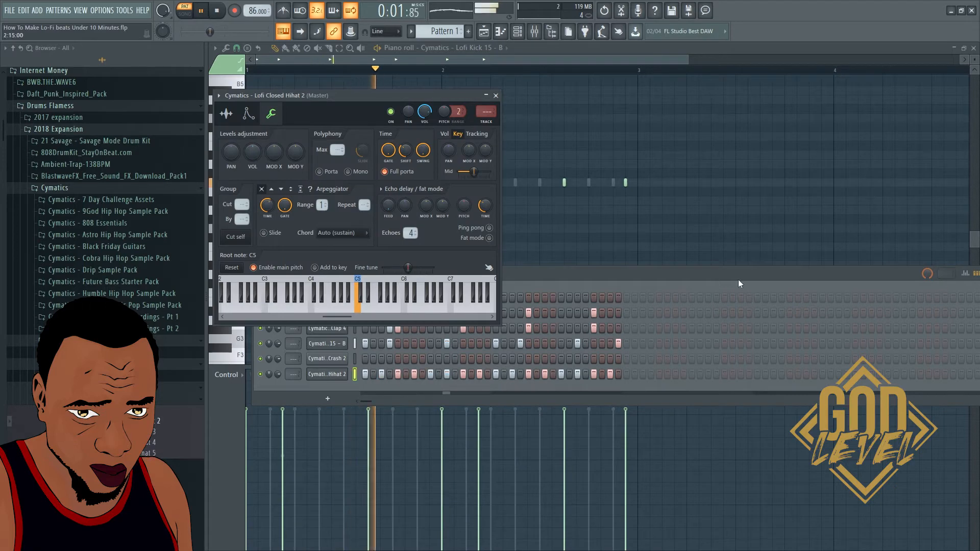
- Lower the velocity of every other Lofi Closed Hihat 2 hit to about 60% in the graph editor
left_click(964, 273)
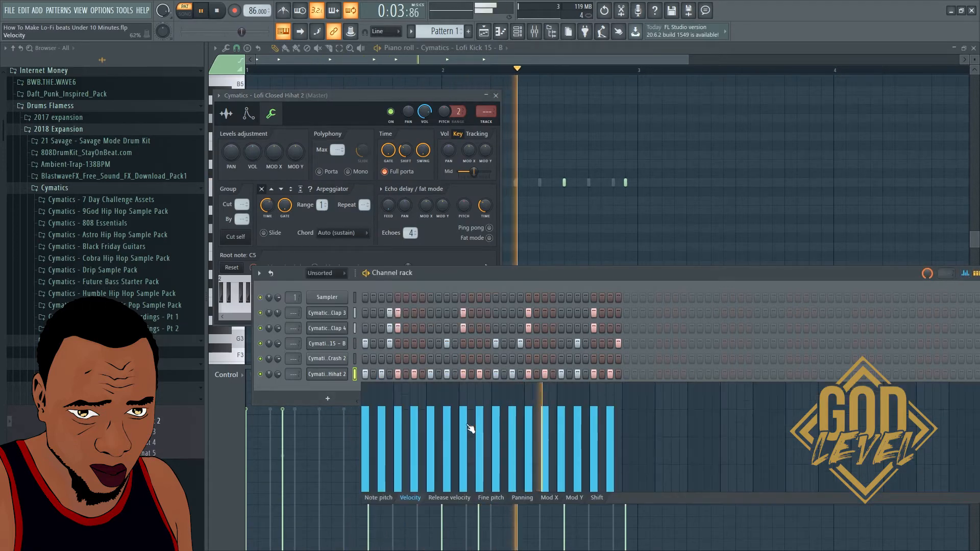
left_click(381, 426)
left_click(414, 429)
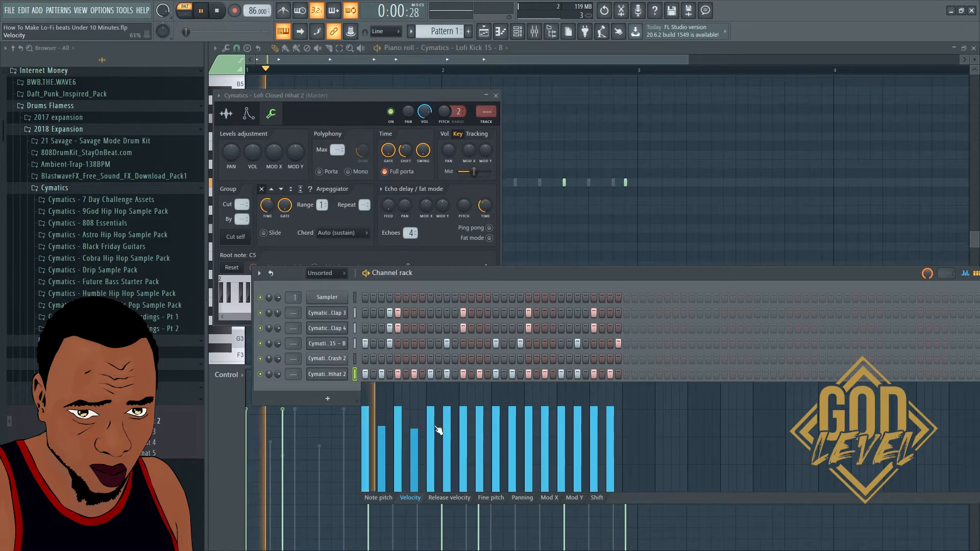
left_click(446, 427)
left_click(479, 427)
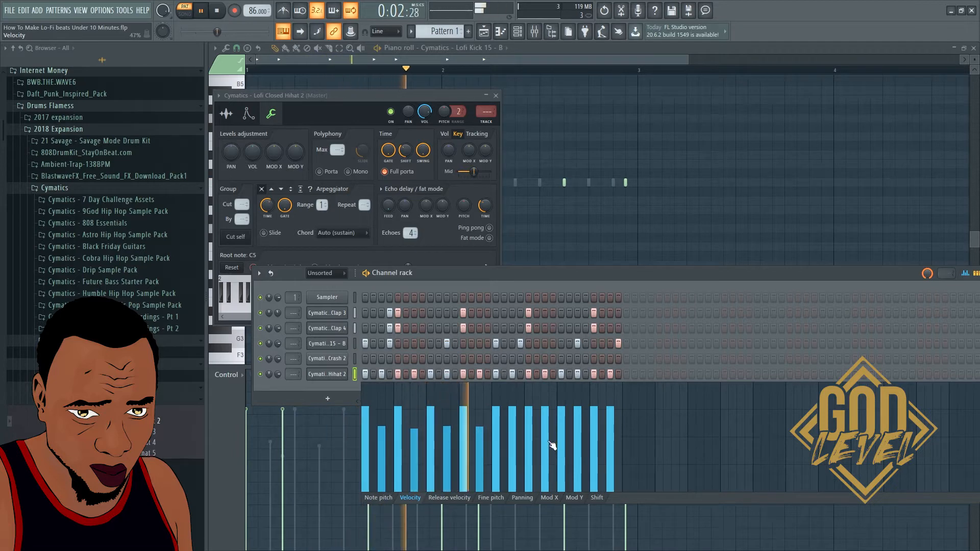
left_click(512, 426)
left_click(544, 433)
left_click(577, 433)
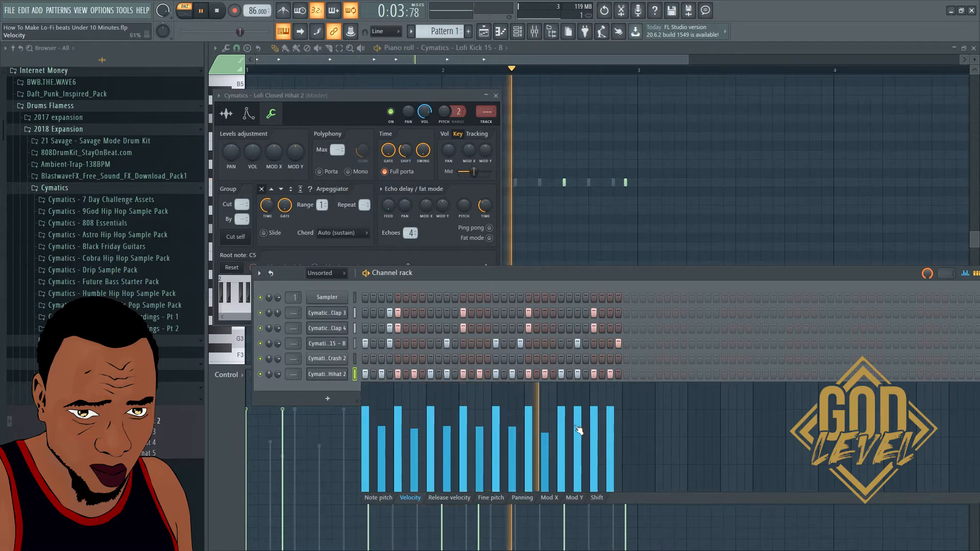
left_click(610, 433)
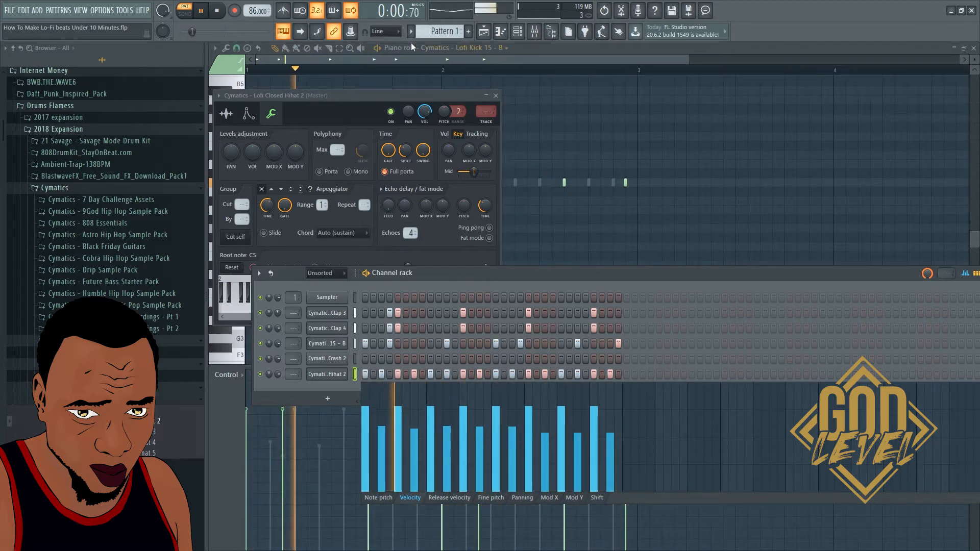
- Switch to song mode and place Pattern 1 clips back to back on playlist Track 2 from bar 5 to bar 17
key("F5")
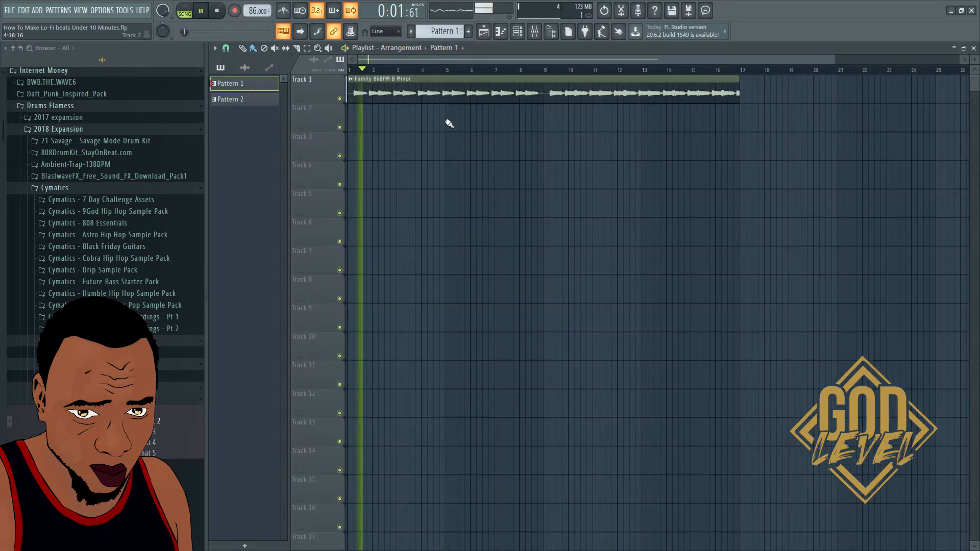
left_click_drag(448, 123, 733, 105)
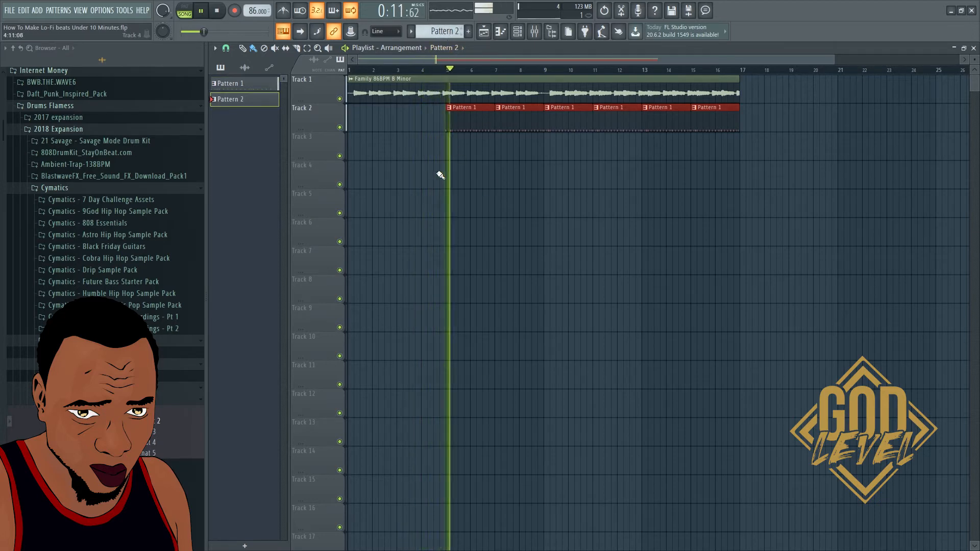
- Place Pattern 2 on Track 3 at bars 5 and 9, and trim the end of the Pattern 1 clip just before bar 9
left_click(453, 148)
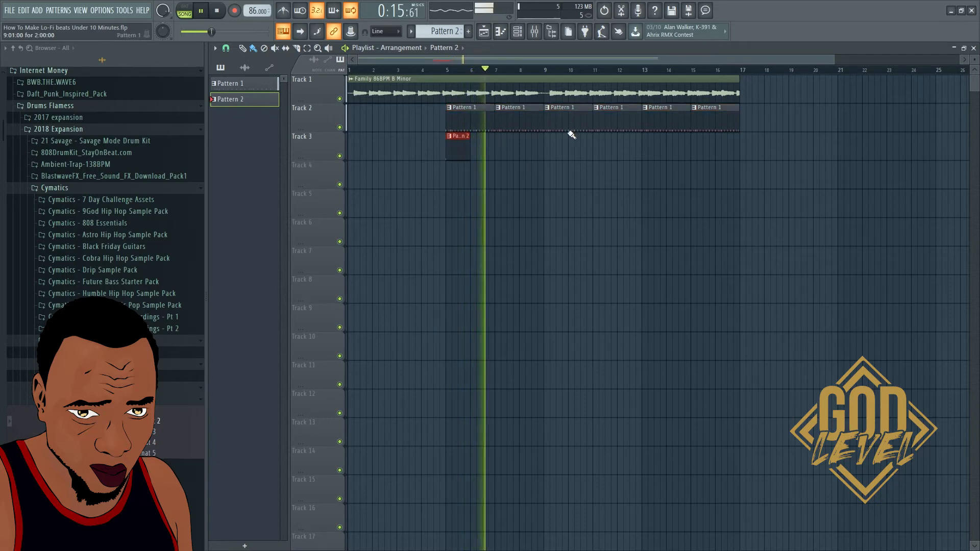
left_click(546, 148)
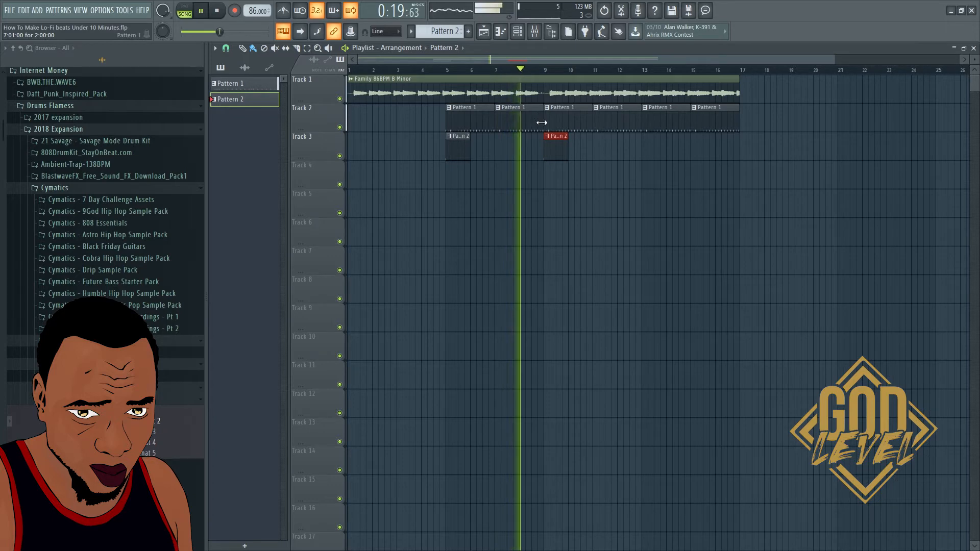
left_click_drag(541, 122, 534, 121)
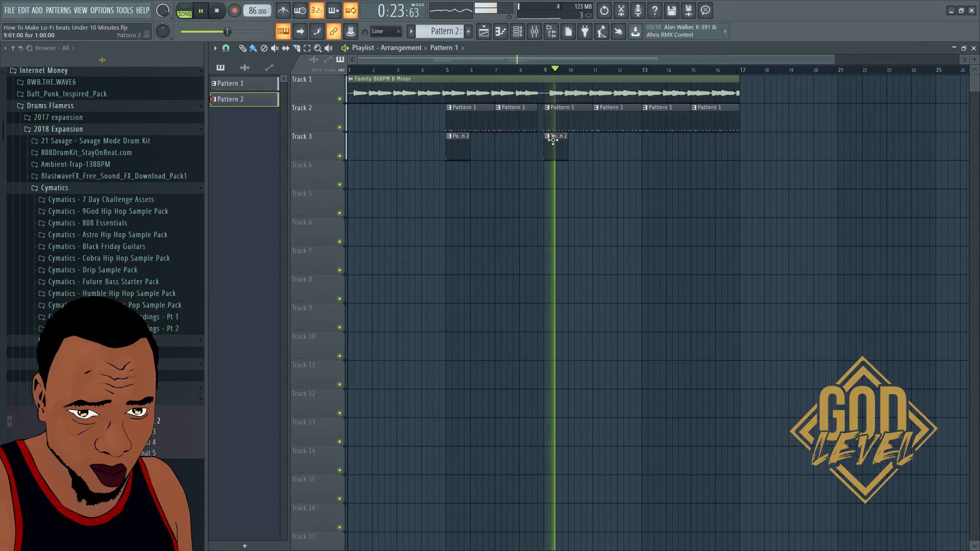
- Replace the Lofi Crash 2 sample with Lofi Crash 4, lower its volume level to about 71% and play the song from around bar 5
left_click(517, 31)
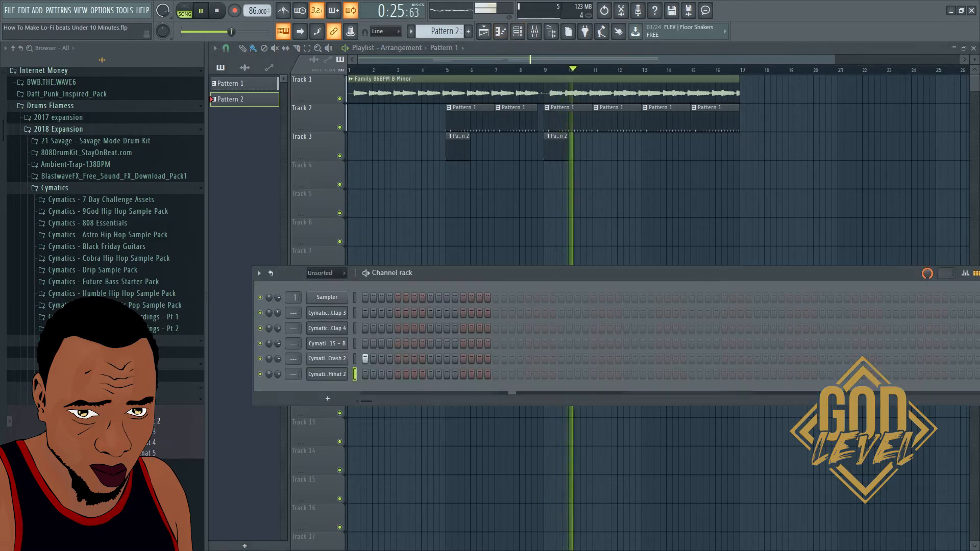
scroll(104, 204, "up", 3)
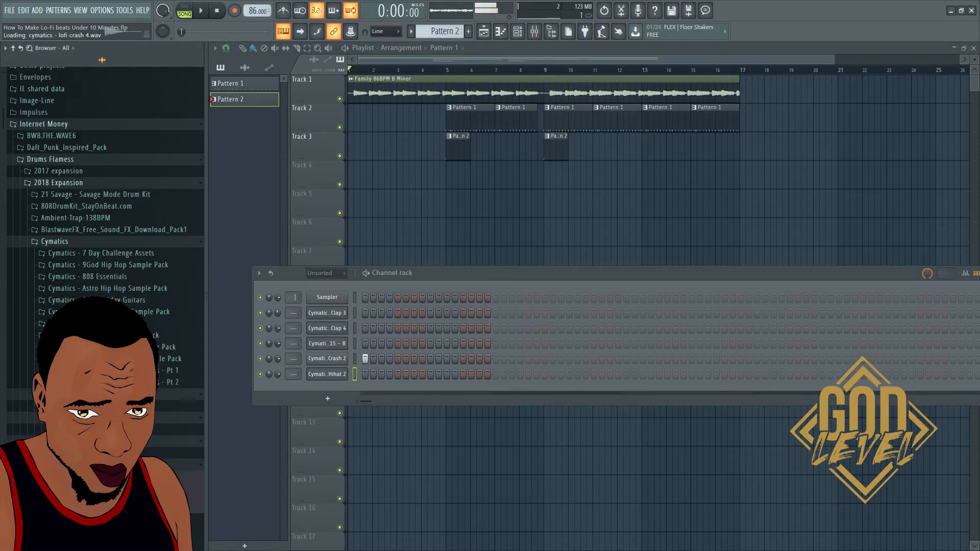
left_click_drag(283, 381, 317, 364)
left_click(364, 207)
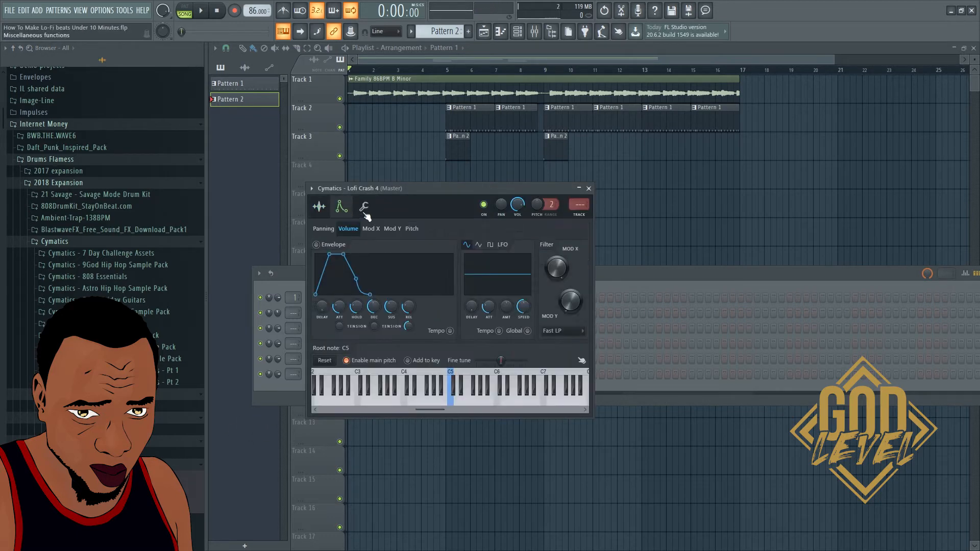
left_click_drag(350, 243, 350, 256)
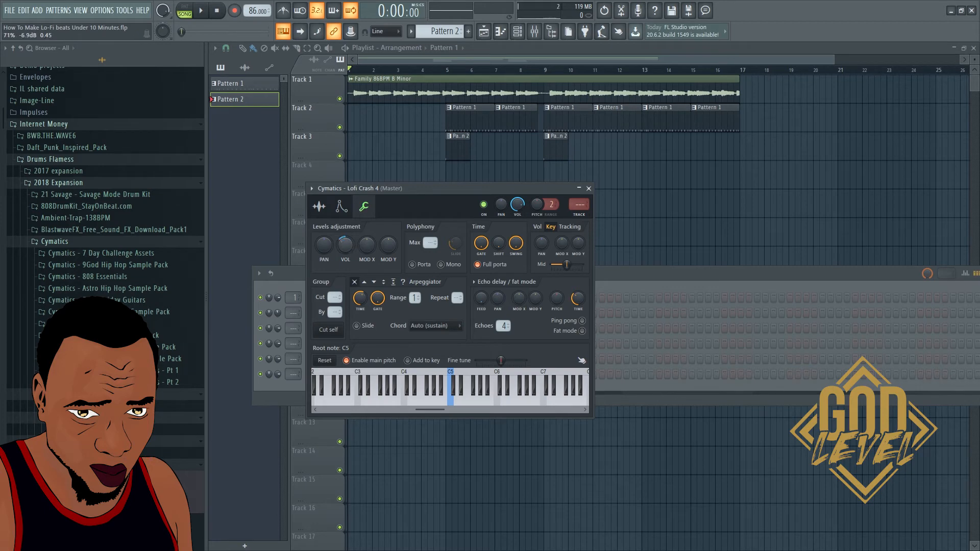
key("space")
left_click(461, 74)
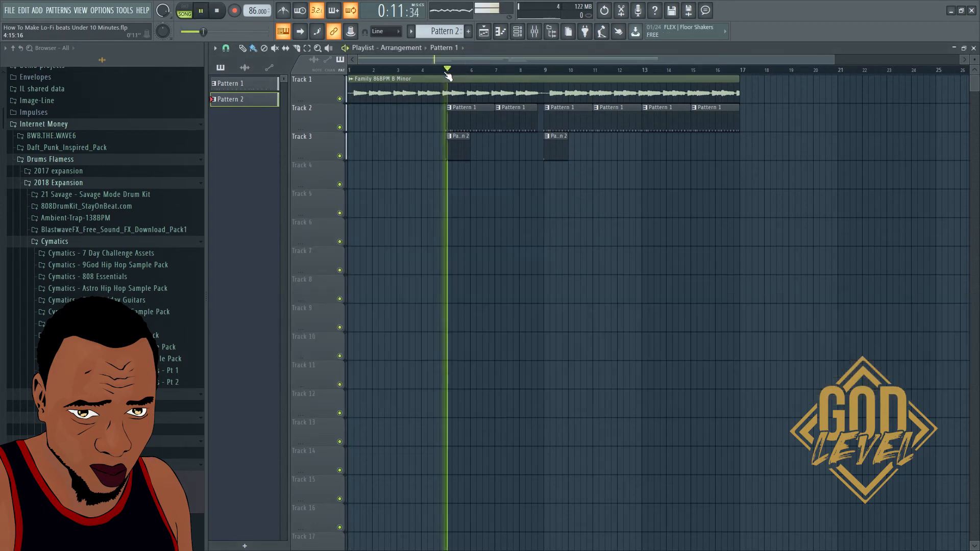
- Add a short Pattern 1 slice on Track 2 leading into bar 5 and play the song from the start
left_click(458, 123)
key("space")
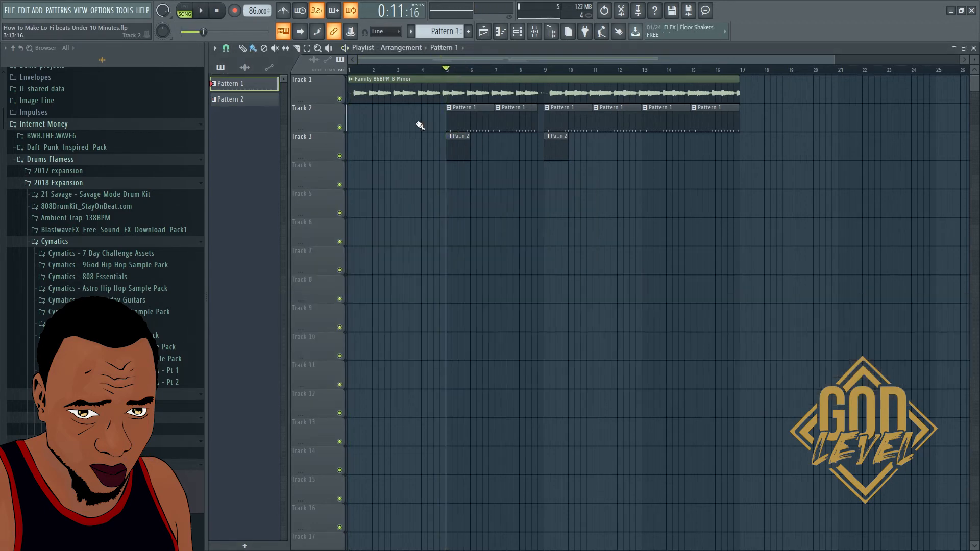
left_click(450, 109)
left_click(396, 120)
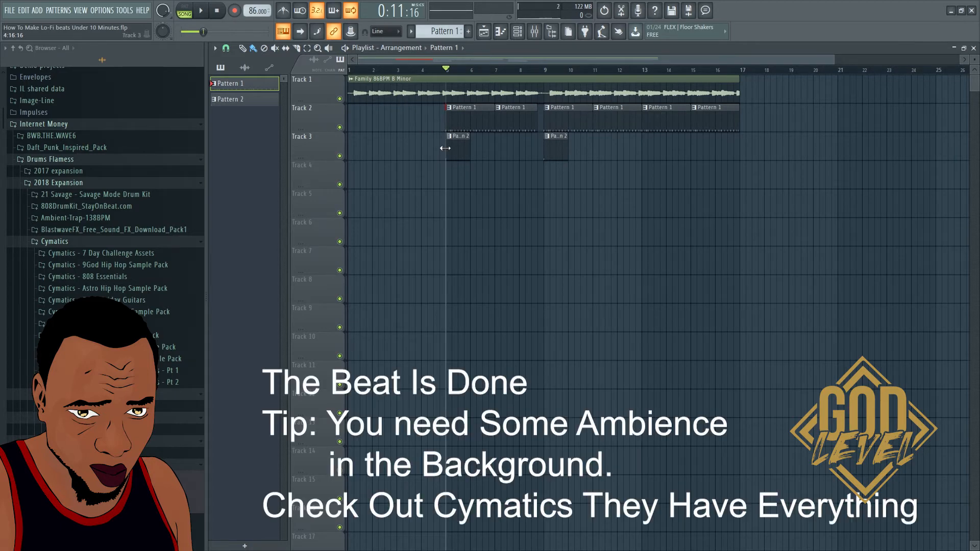
key("space")
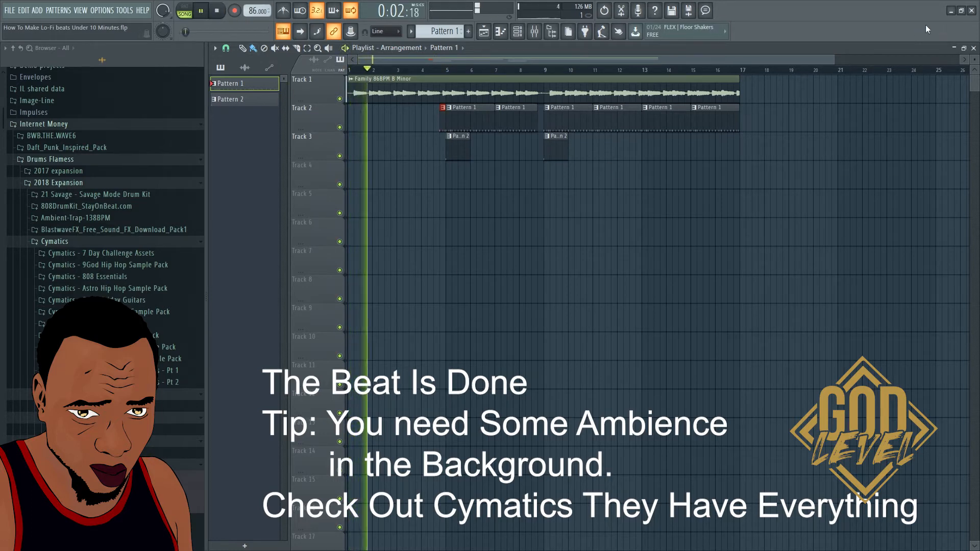
- Lower the project tempo to 78 BPM while the song plays
left_click_drag(975, 59, 974, 49)
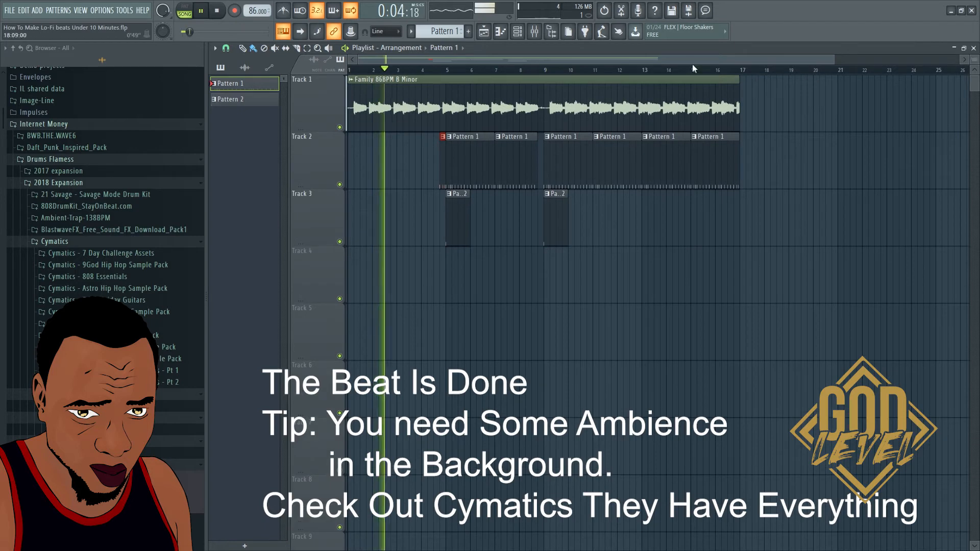
scroll(247, 10, "down", 3)
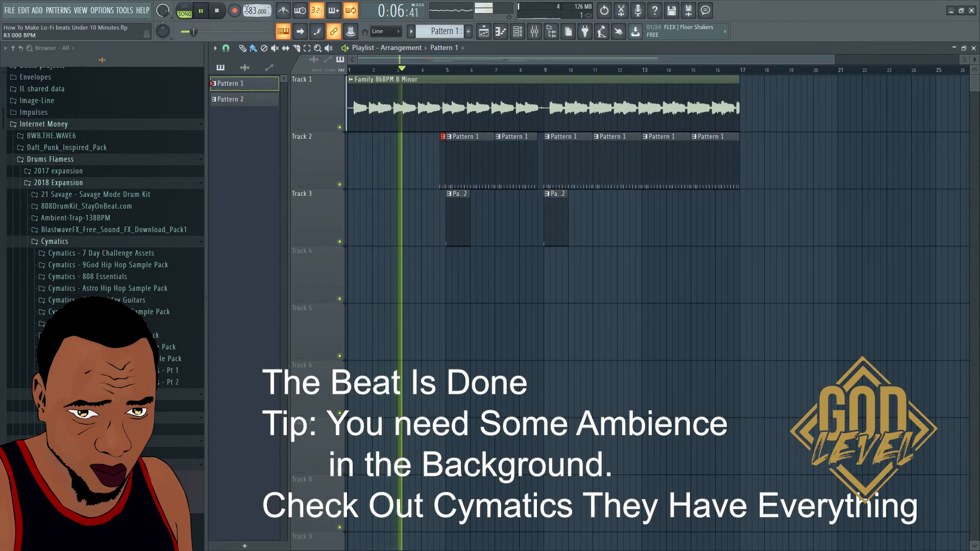
scroll(247, 9, "down", 3)
scroll(247, 10, "down", 1)
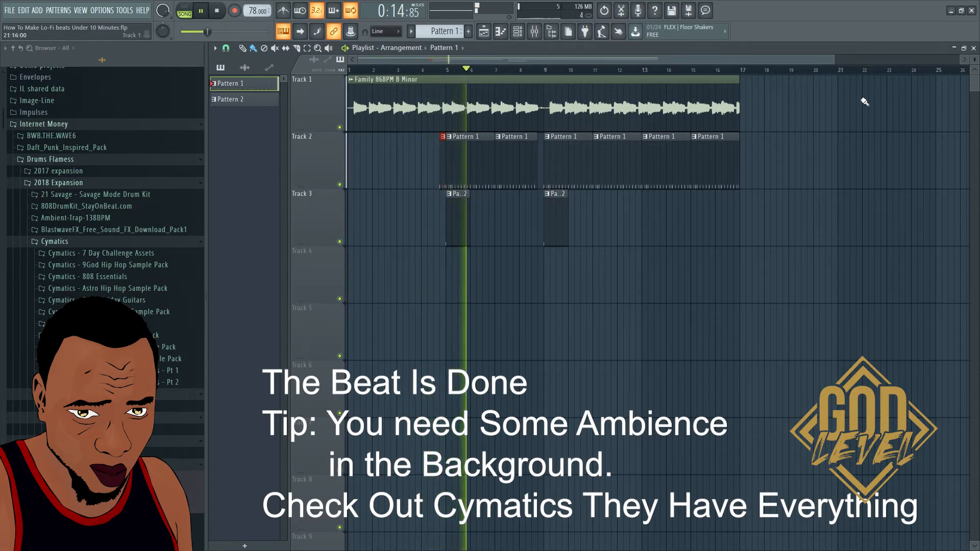
- Delete both Pattern 2 crash clips from Track 3 in the playlist
left_click_drag(835, 58, 565, 58)
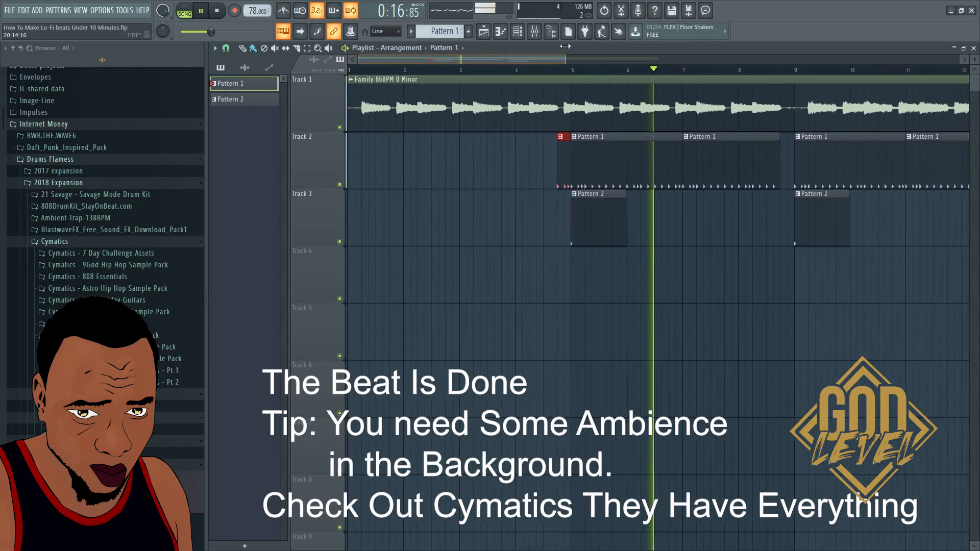
right_click(589, 216)
right_click(811, 218)
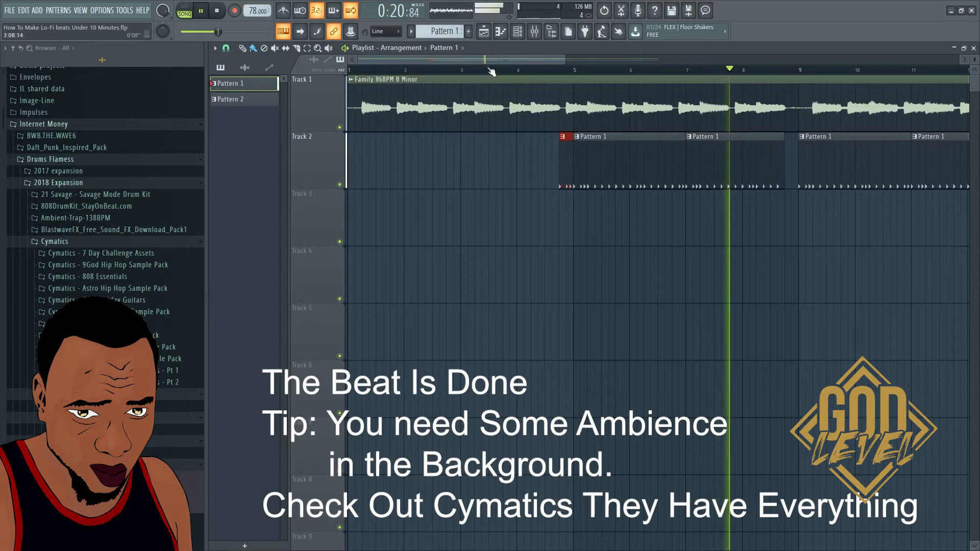
- Lower the time-stretch pitch of the Family 86BPM B Minor clip on Track 1 by 100 cents
left_click_drag(564, 57, 634, 57)
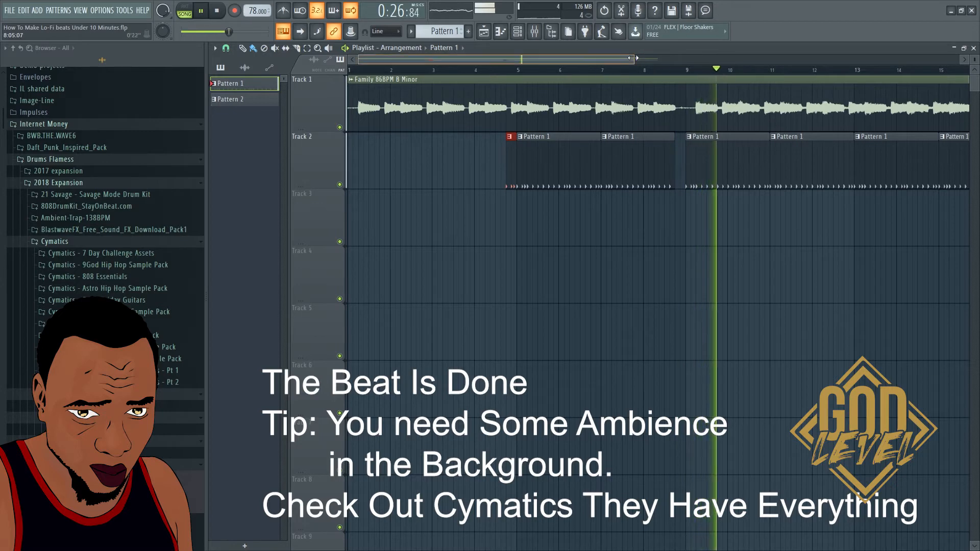
left_click_drag(635, 58, 701, 57)
left_click(517, 31)
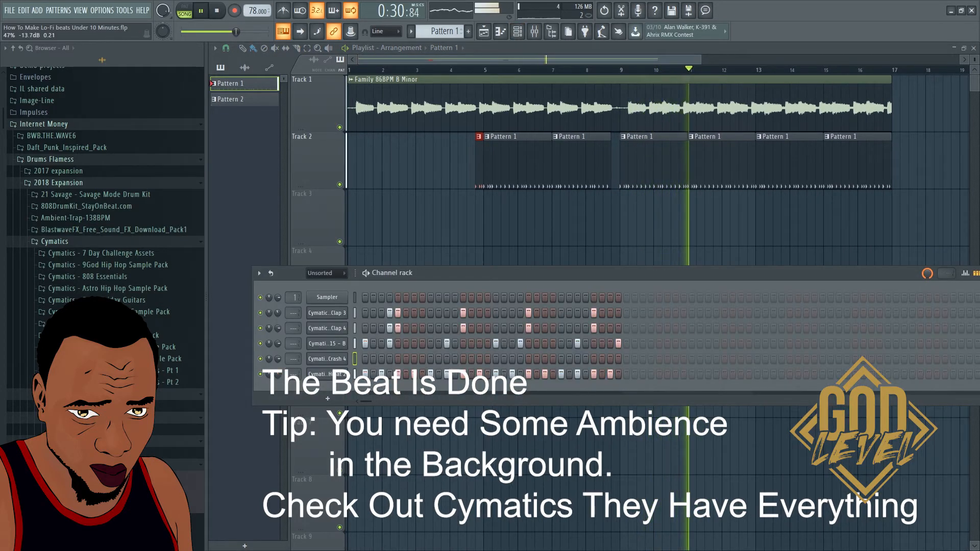
double_click(396, 96)
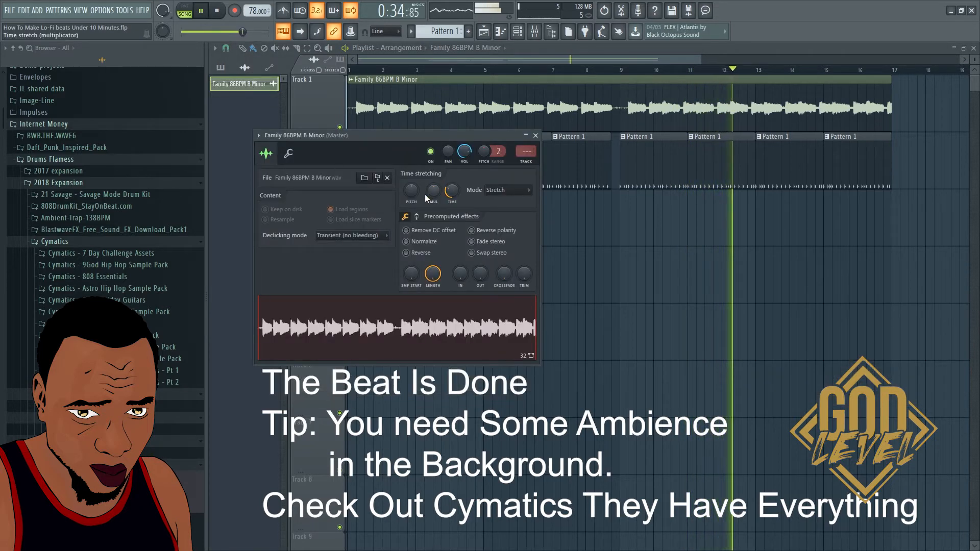
left_click_drag(412, 190, 412, 197)
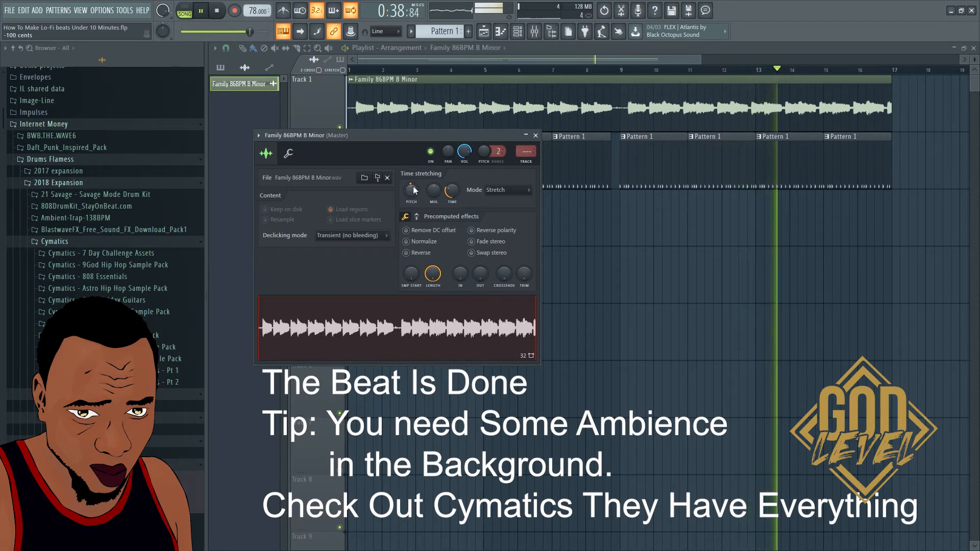
left_click(539, 49)
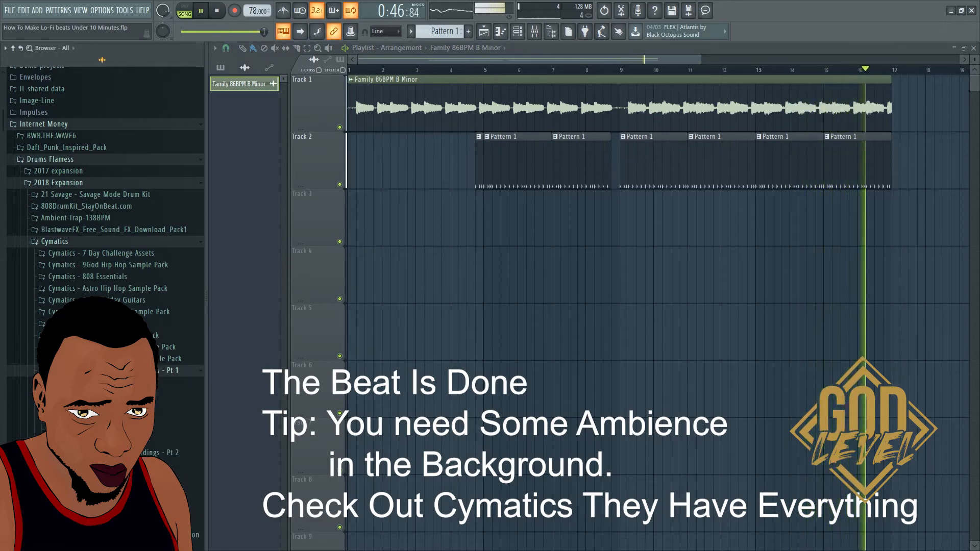
- Place the Cymatics - LIFE - Waterfall 1 sample at the start of Track 4 and route it to mixer track 2 with a lowered fader
left_click_drag(110, 429, 350, 266)
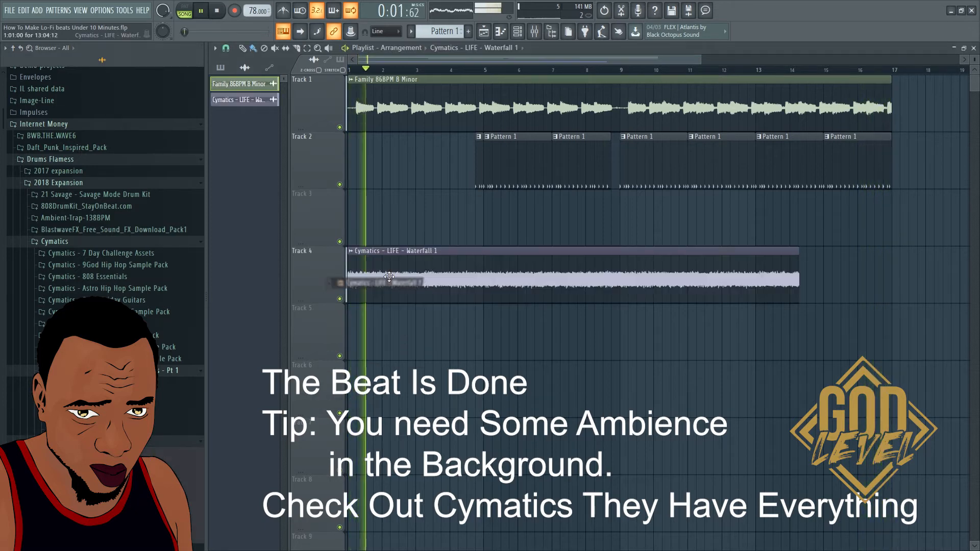
double_click(403, 266)
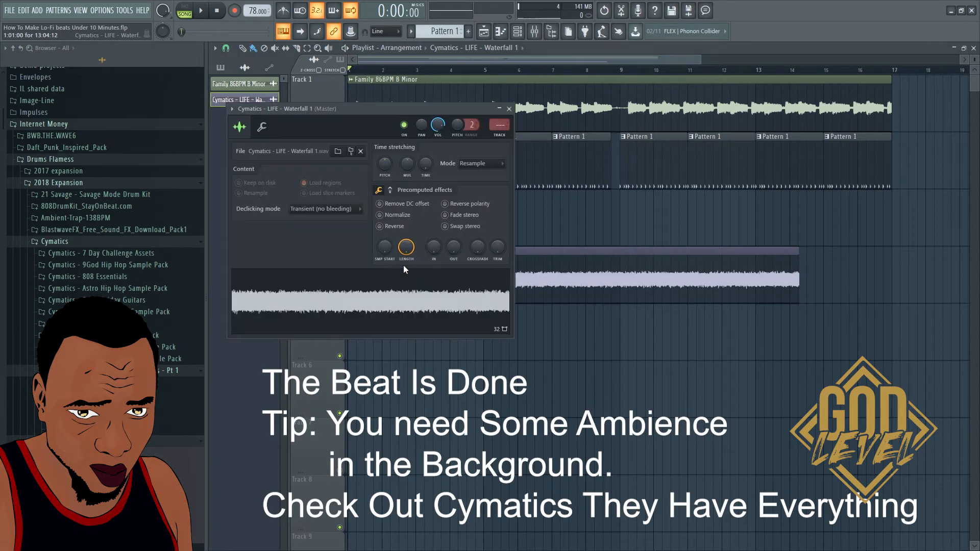
key("ctrl+l")
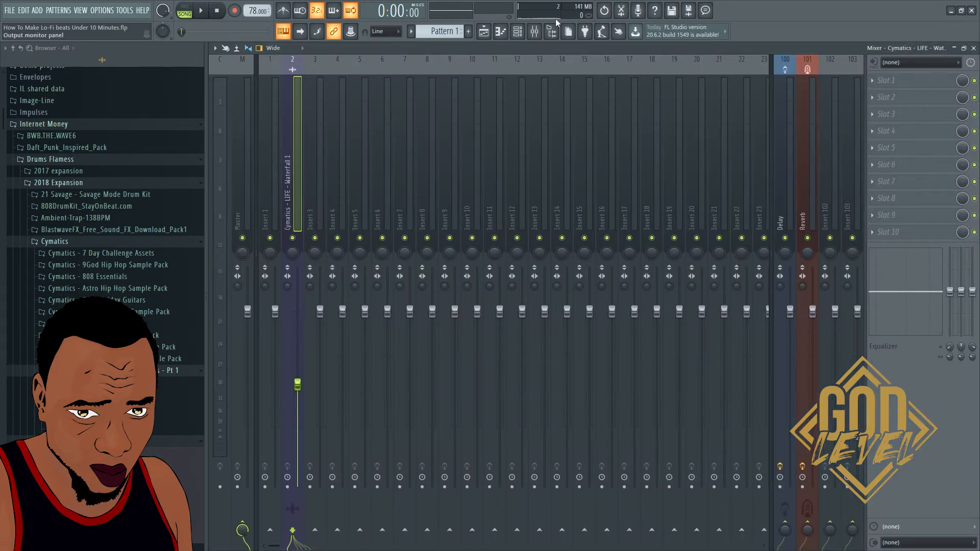
left_click(973, 48)
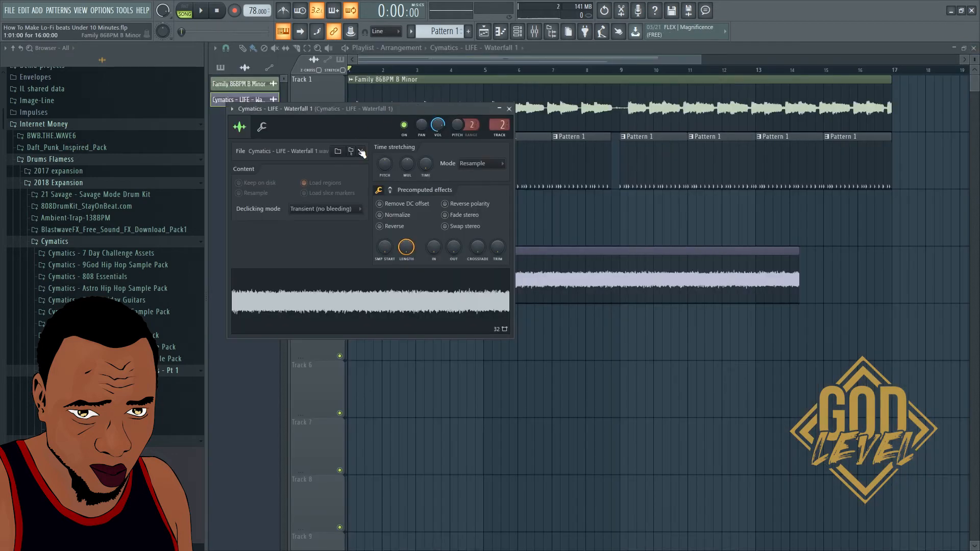
left_click(262, 128)
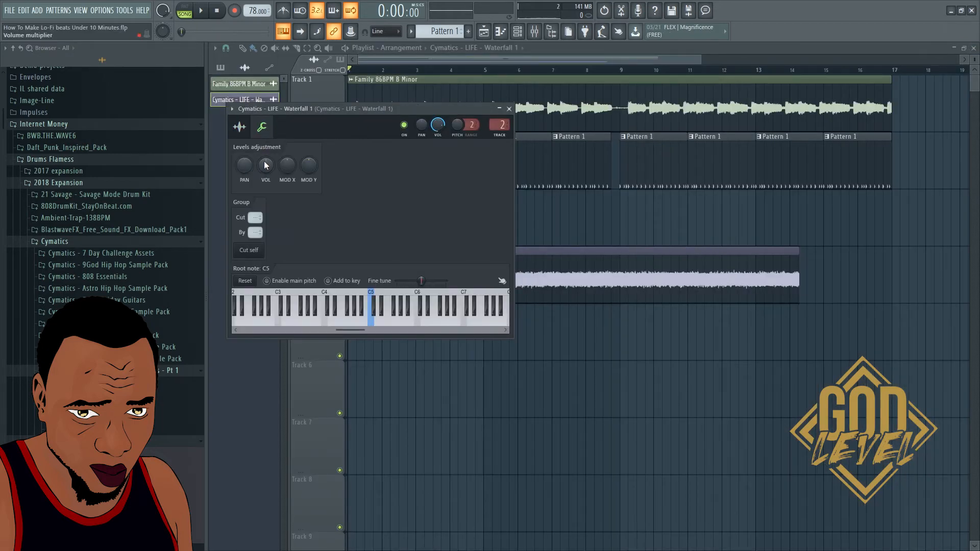
left_click(509, 109)
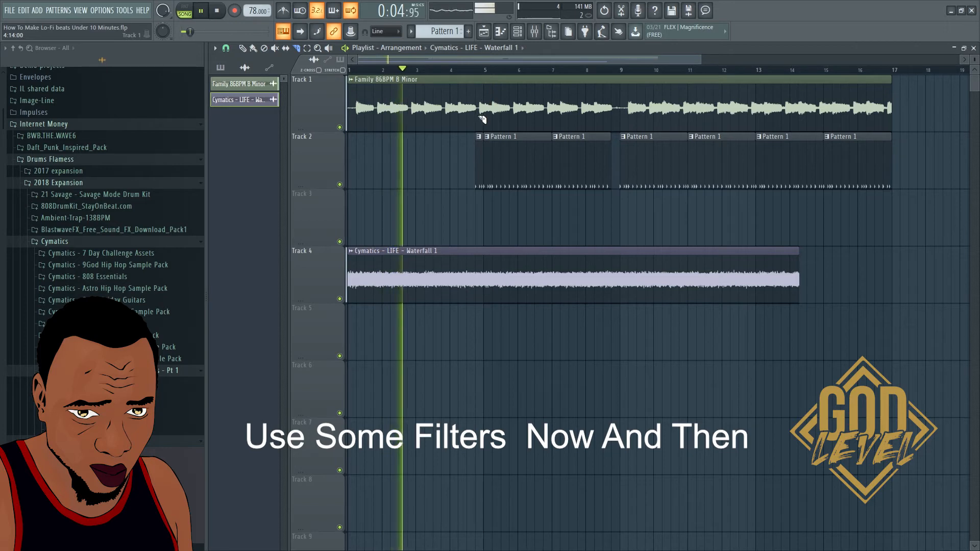
- Split the melody clip on Track 1 where the Track 2 drums enter and make the opening part unique
key("space")
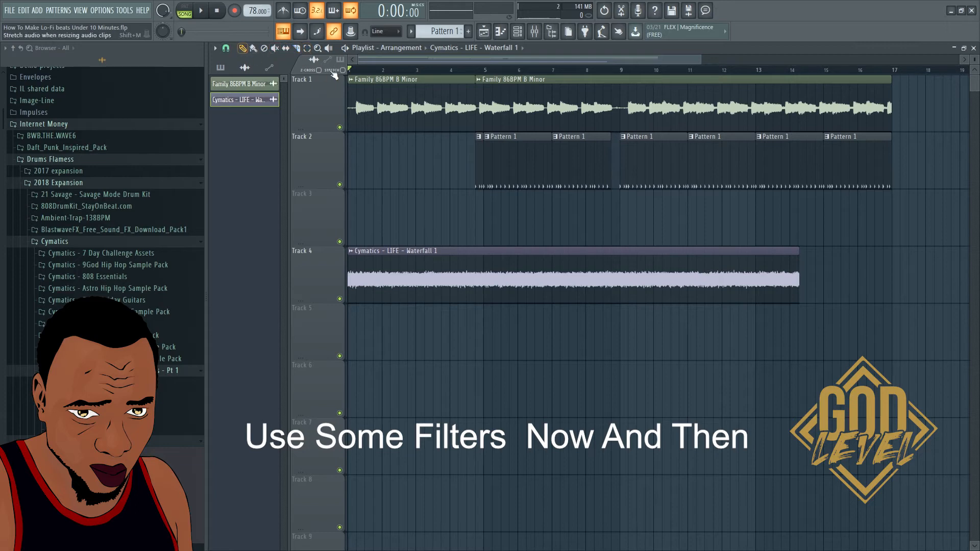
right_click(350, 79)
left_click(387, 156)
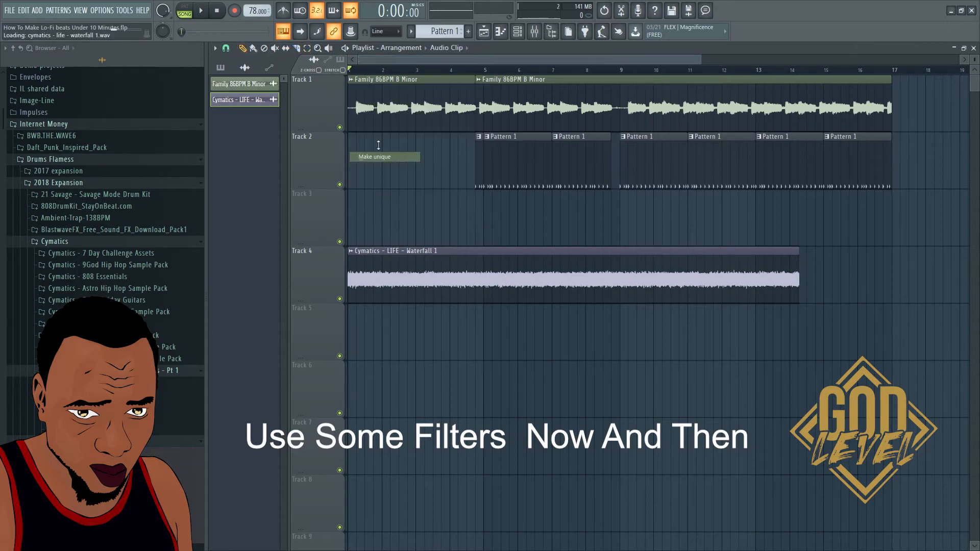
- Lower the Modulation X offset of the unique opening melody clip to filter the intro
left_click(275, 140)
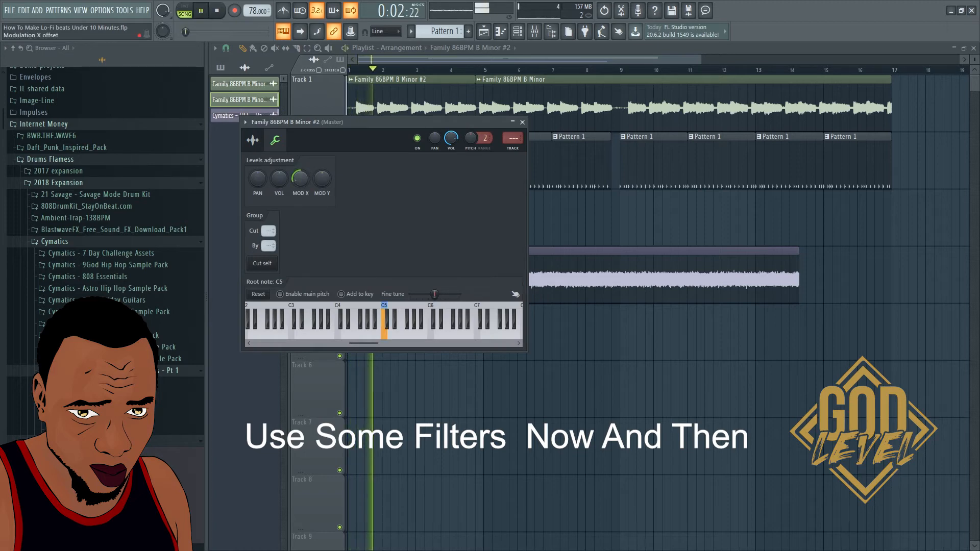
left_click(522, 122)
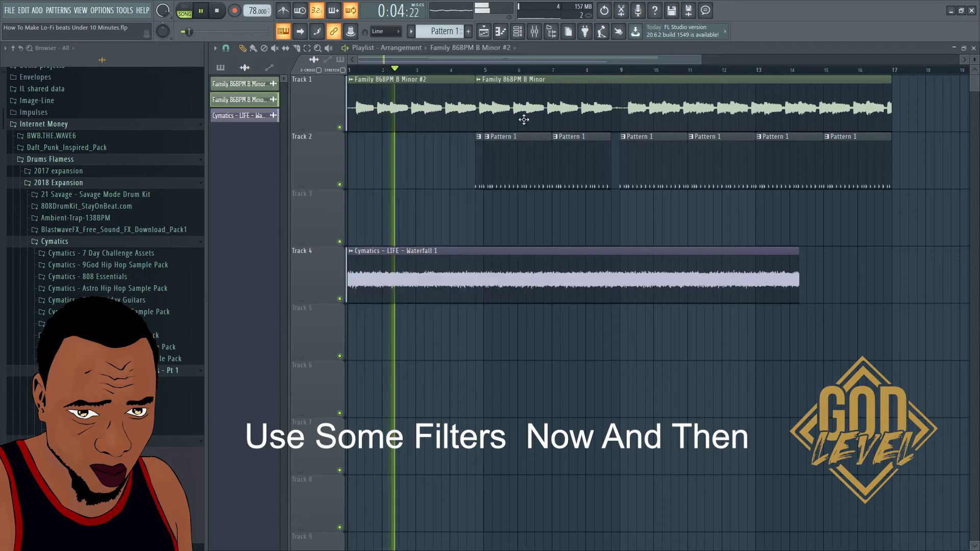
key("space")
- Lower the Waterfall 1 channel volume and shorten its Track 4 clip to end at about bar 6.5
double_click(426, 278)
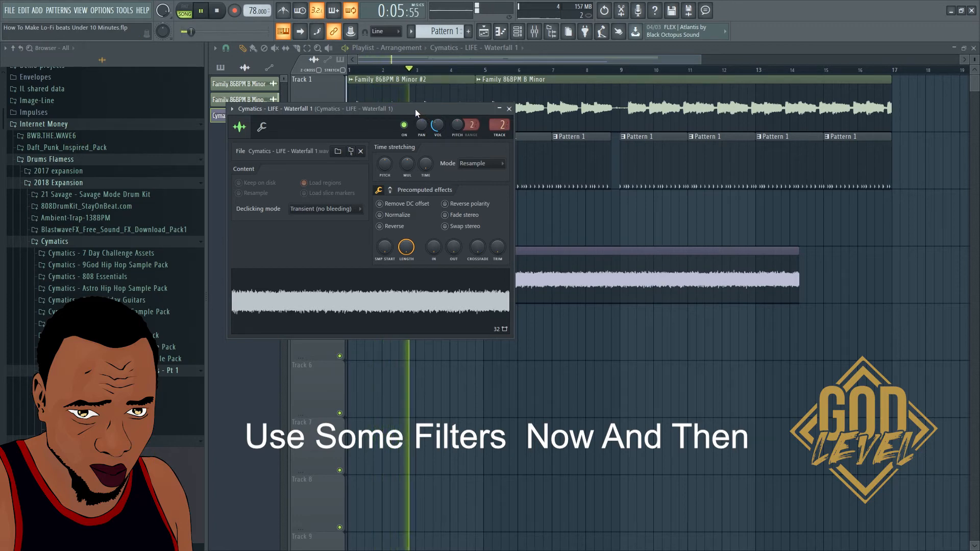
left_click(566, 47)
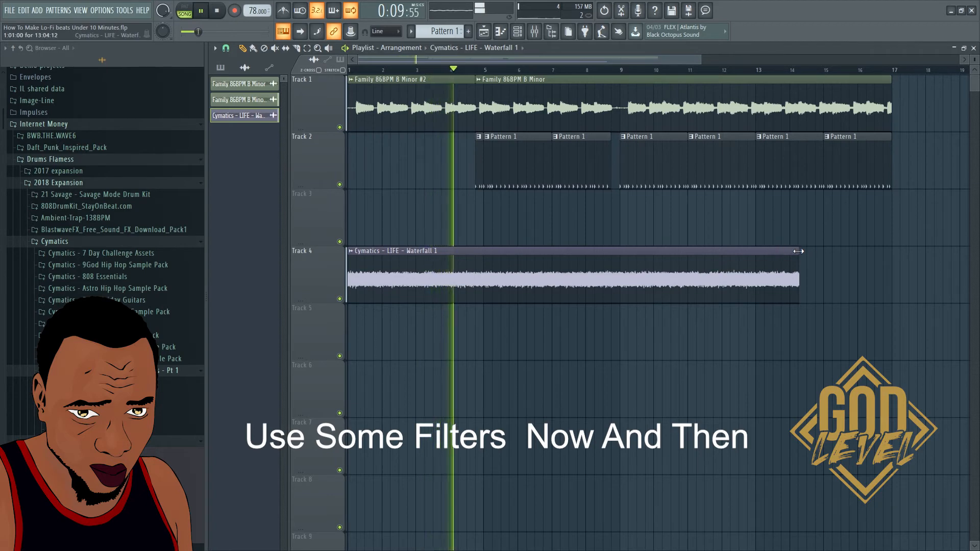
left_click_drag(798, 251, 535, 251)
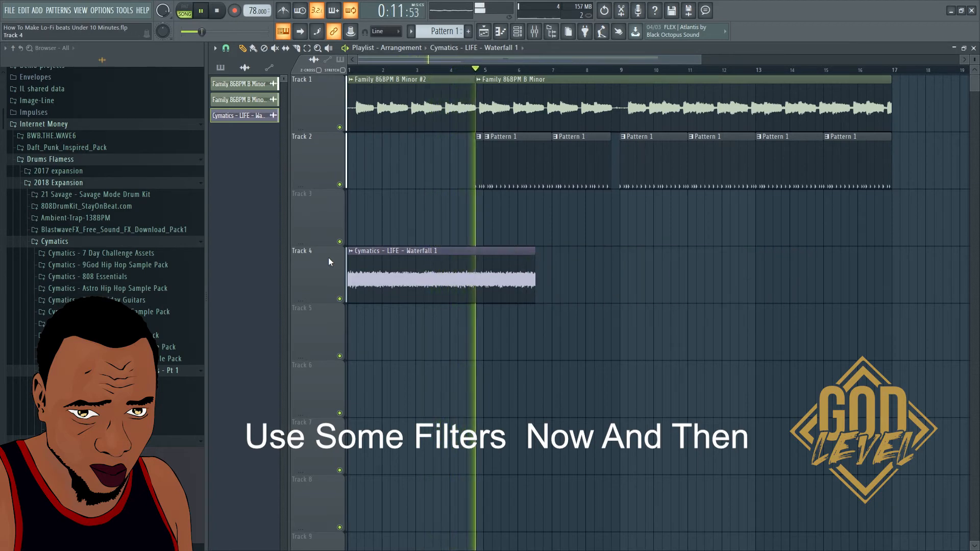
- Create a volume automation for the Waterfall 1 clip that fades out from about bar 5, and move the automation clip to Track 5
left_click(353, 253)
mouse_move(459, 327)
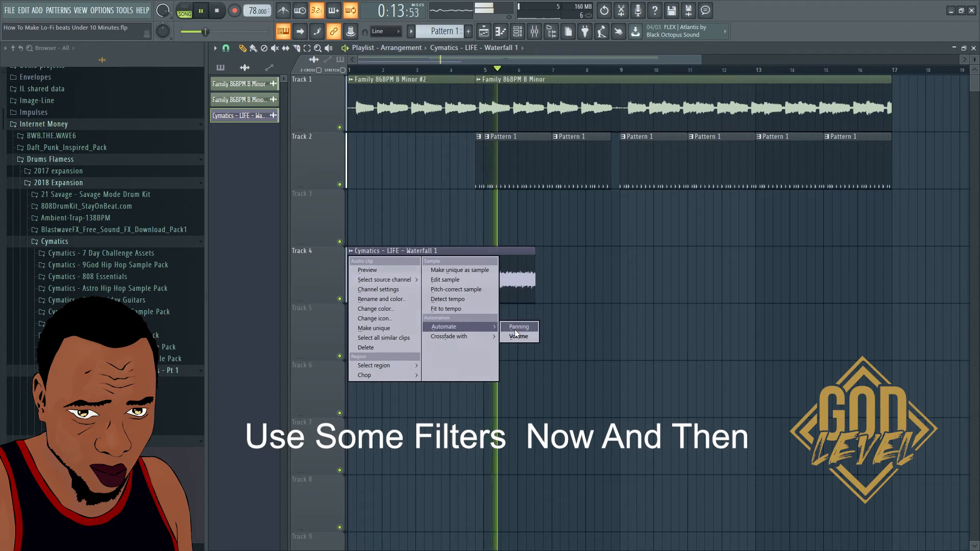
left_click(518, 336)
key("space")
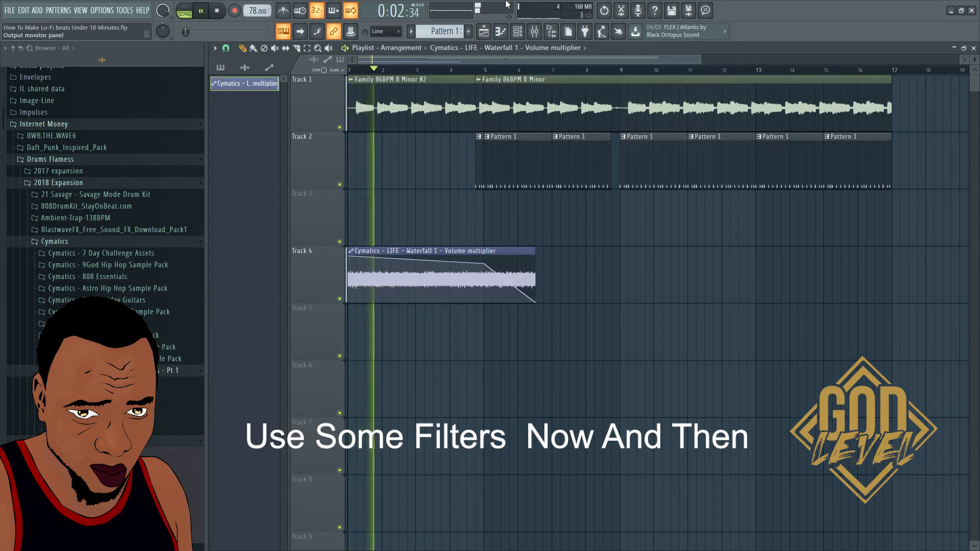
left_click(385, 239)
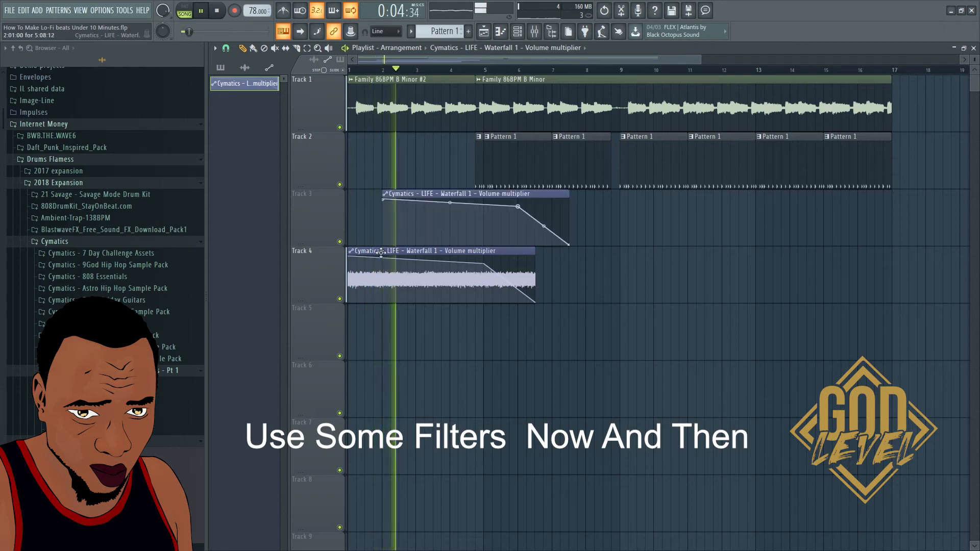
left_click_drag(381, 253, 368, 328)
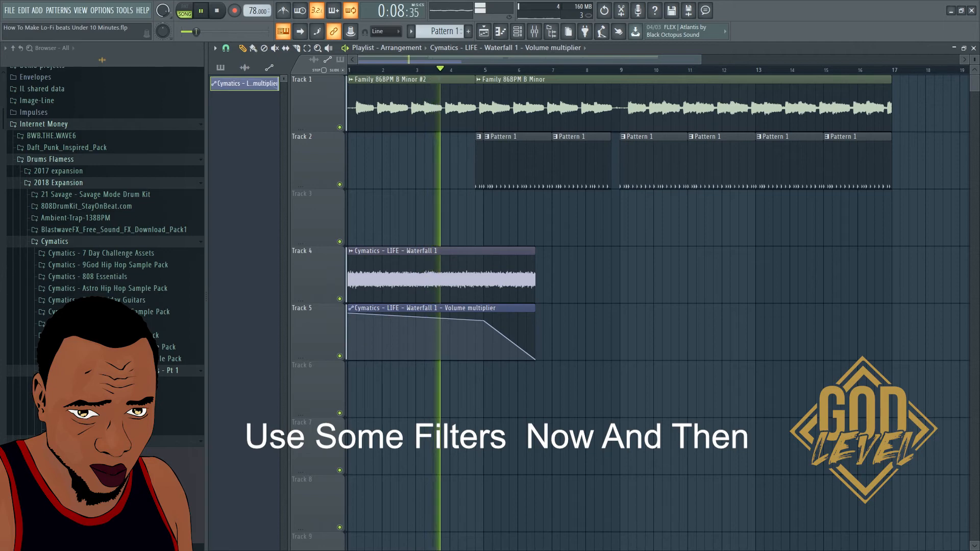
- Replace the Waterfall 1 sample on Track 4 with Cymatics - LIFE - Thunder Distant 1 and stop playback
left_click(123, 418)
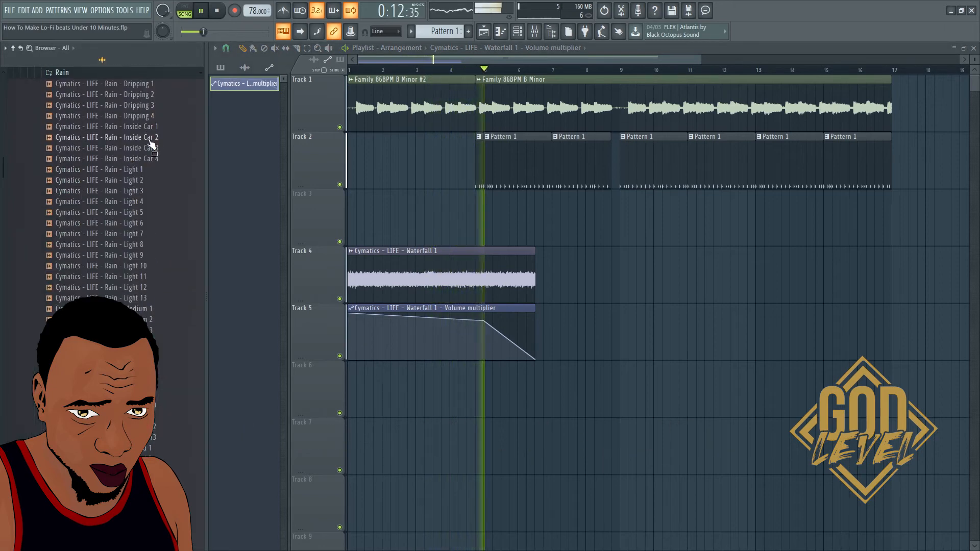
scroll(148, 317, "down", 6)
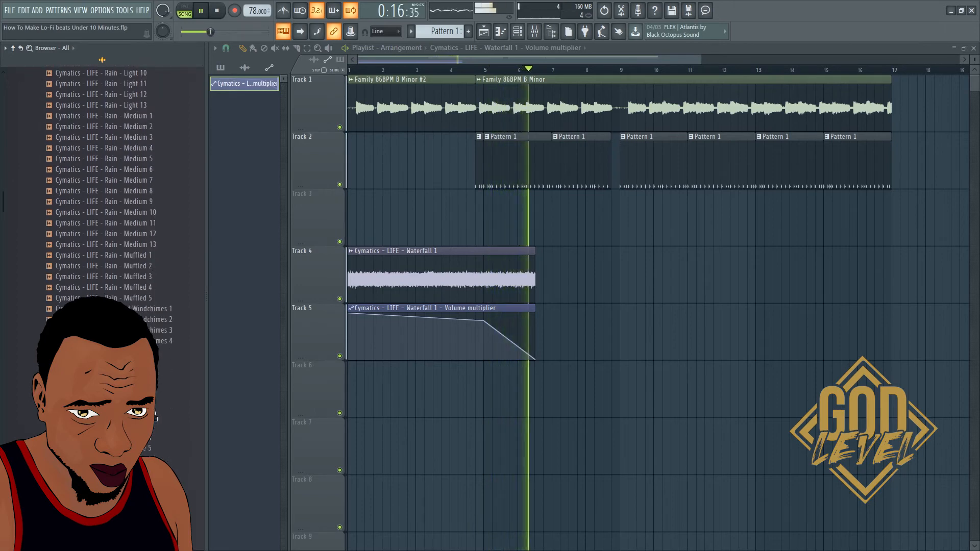
left_click_drag(154, 458, 370, 281)
left_click(216, 11)
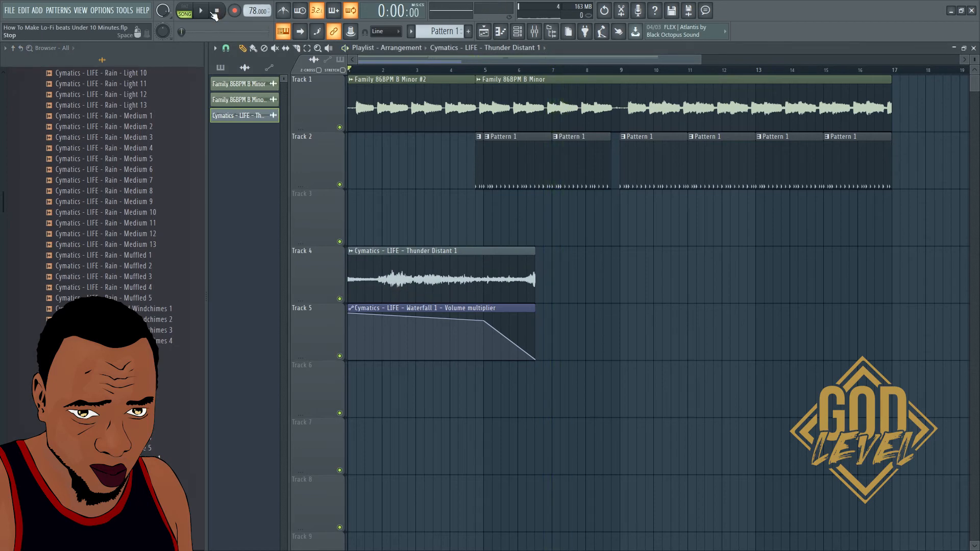
- Reset the Thunder Distant 1 channel volume and extend its Track 4 clip to end at bar 17
double_click(472, 271)
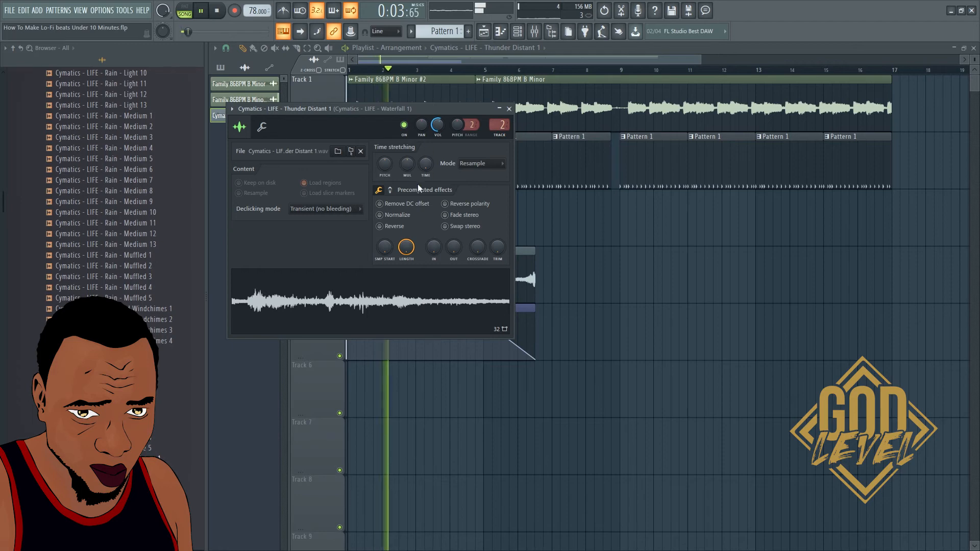
right_click(438, 127)
left_click(445, 131)
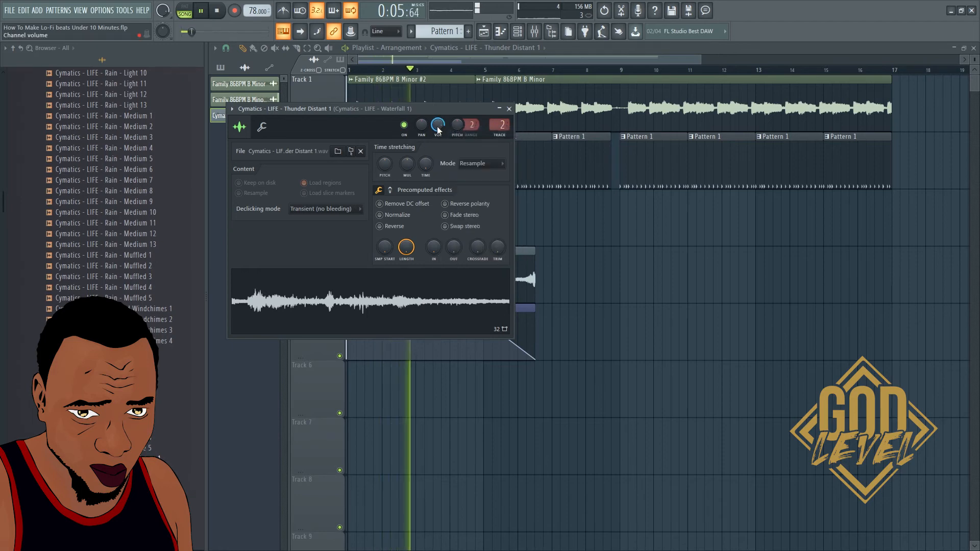
left_click(589, 51)
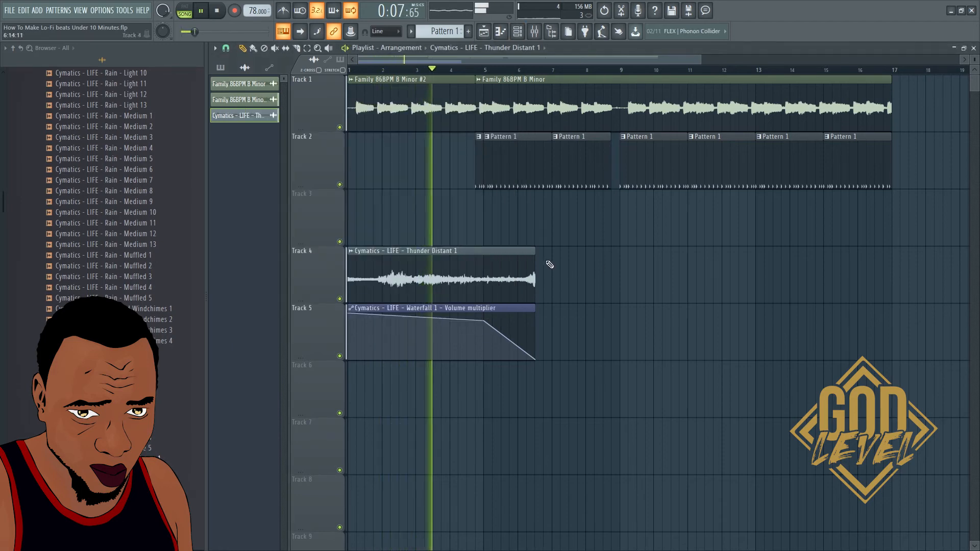
left_click_drag(534, 256, 894, 243)
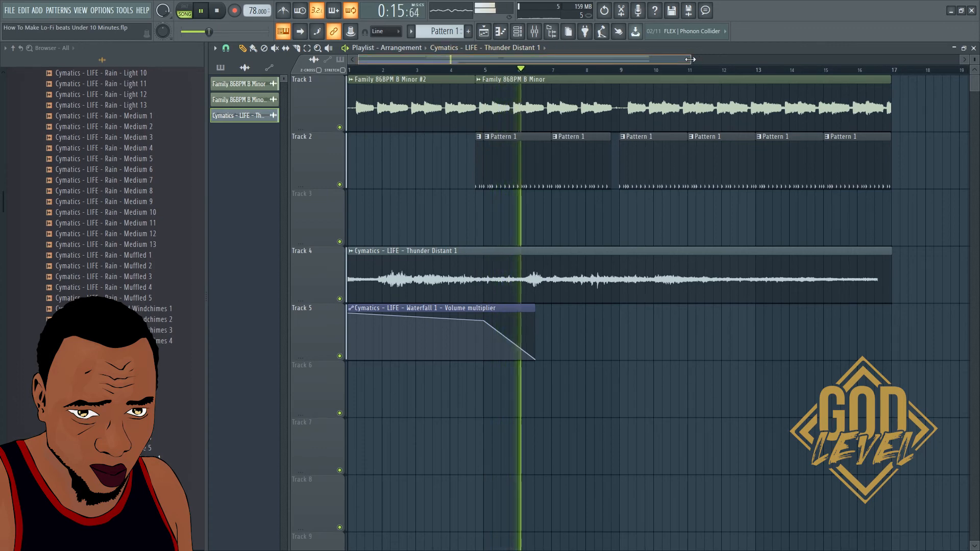
left_click_drag(690, 60, 819, 59)
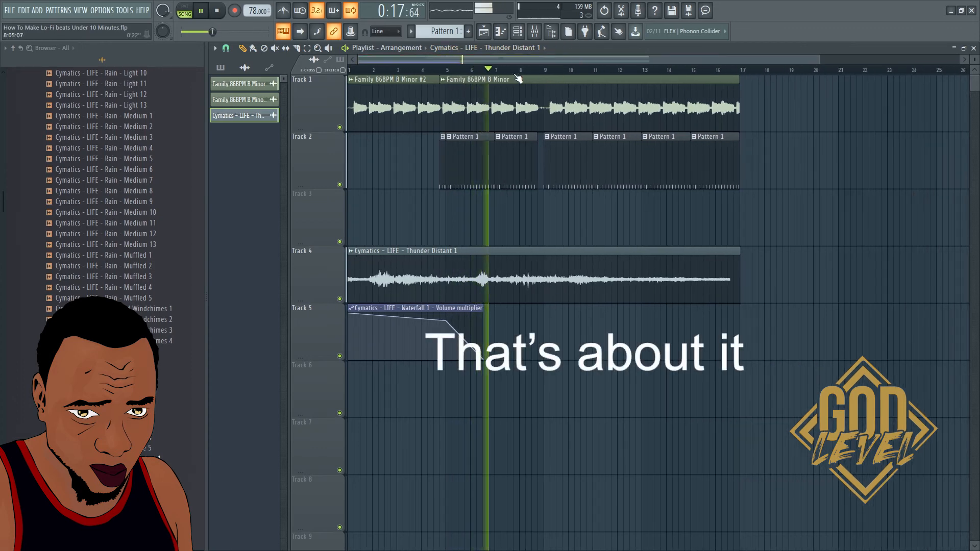
- Collapse the Cymatics, 2018 Expansion and Drums Flamess folders in the browser
scroll(109, 267, "up", 15)
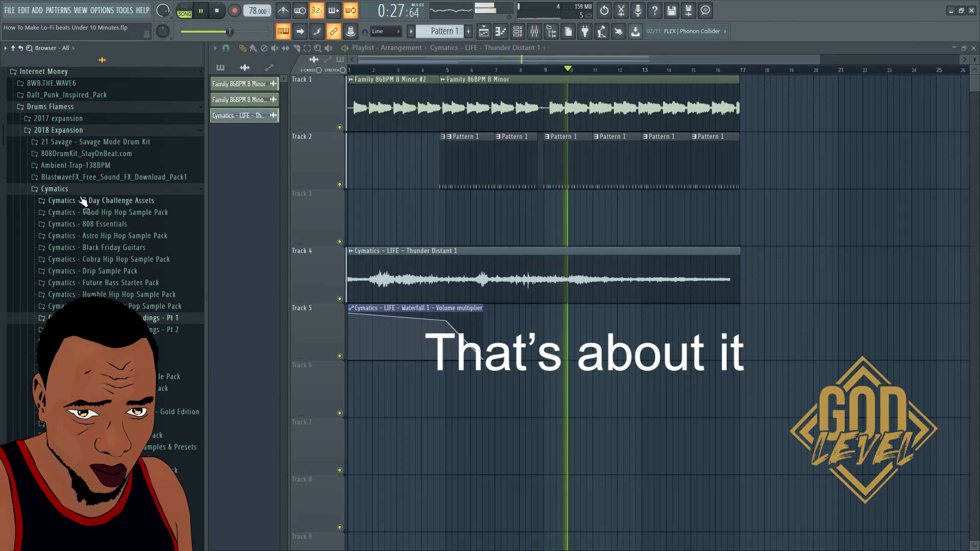
left_click(54, 190)
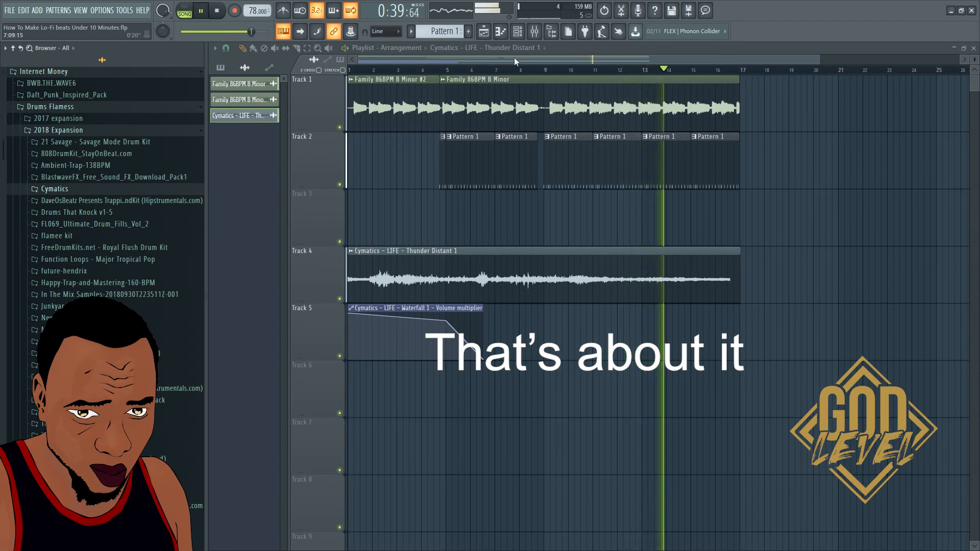
left_click(77, 130)
left_click(72, 107)
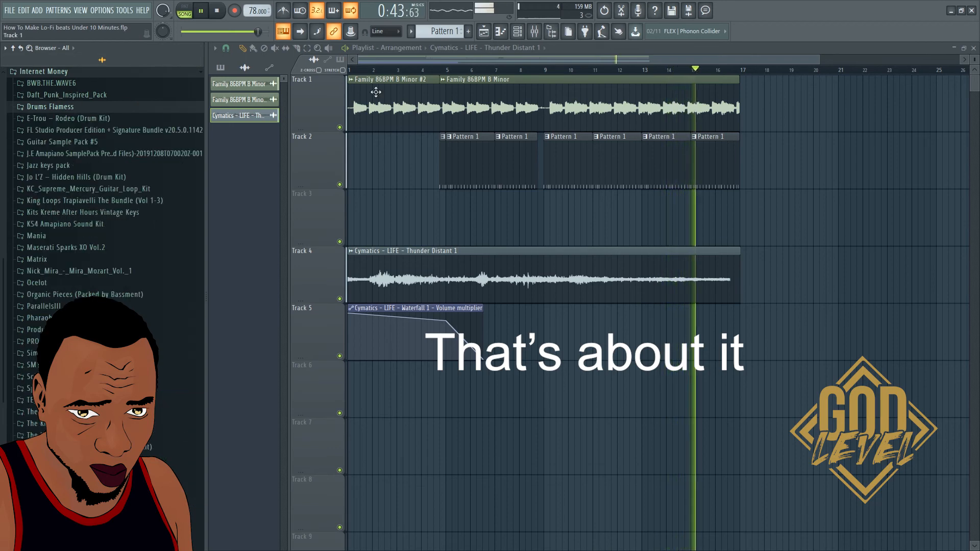
- Show the mixer and select the Master track to check its level
left_click(535, 33)
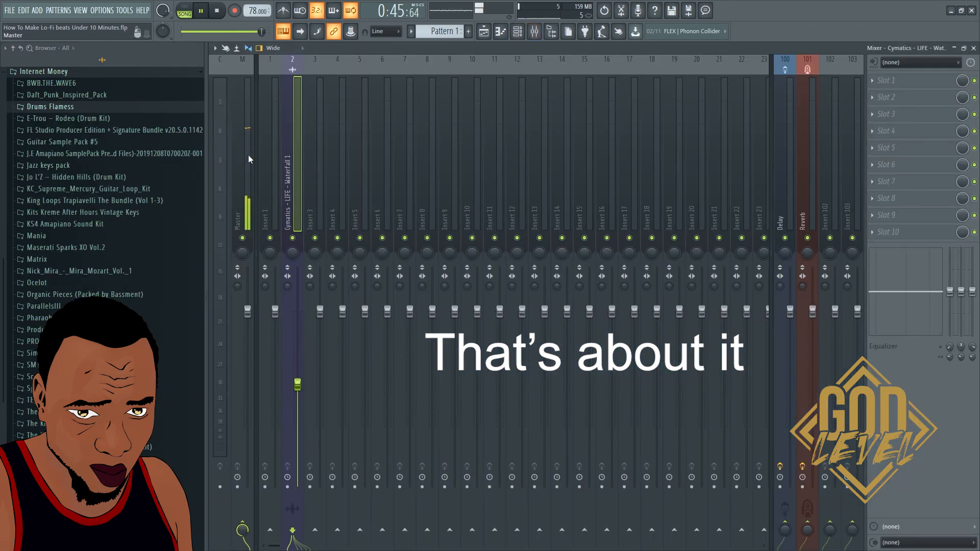
left_click(237, 157)
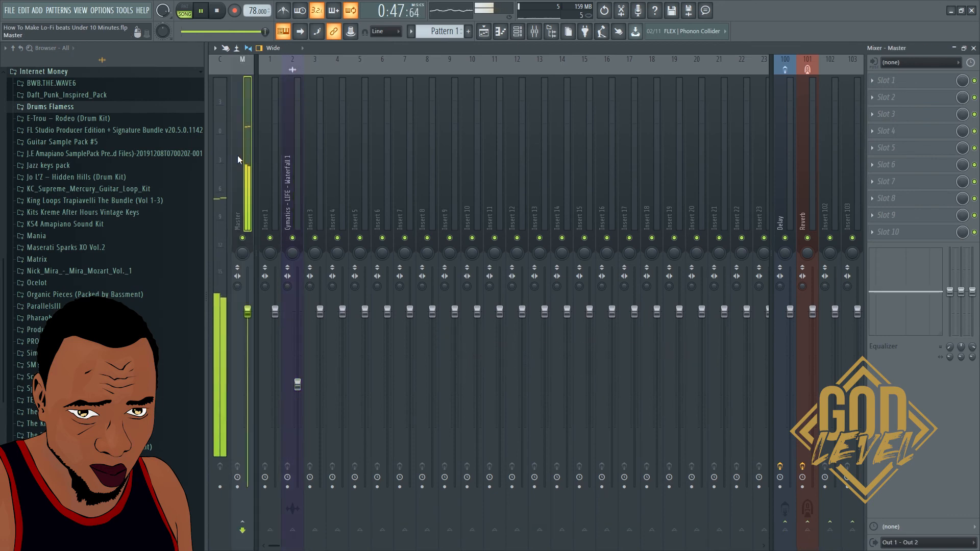
- Load the saved Master mixer track state from the Vocals group onto the Master track
right_click(238, 156)
mouse_move(347, 112)
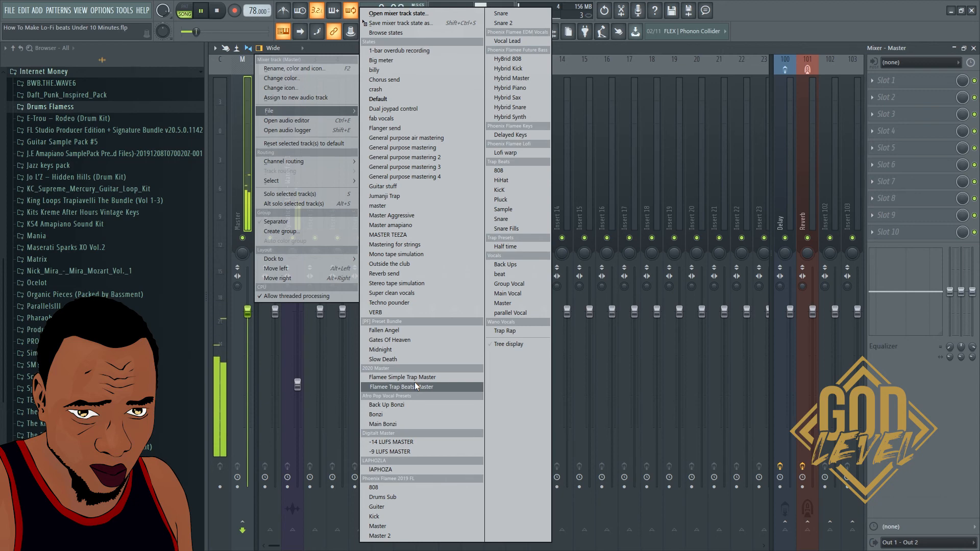
left_click(517, 302)
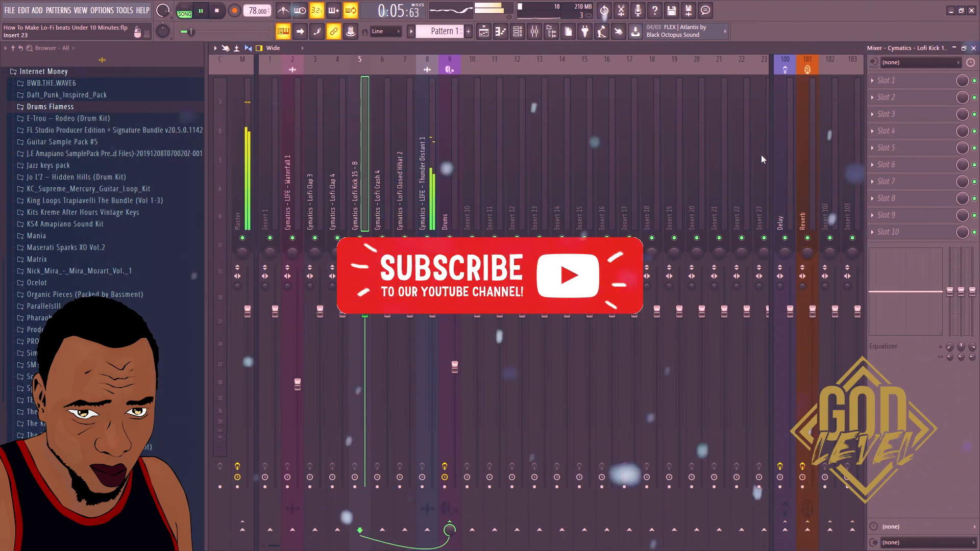
- Hide the mixer and channel rack, and trim the end of the Track 2 Pattern 1 clip to leave a short gap before bar 13
left_click(973, 48)
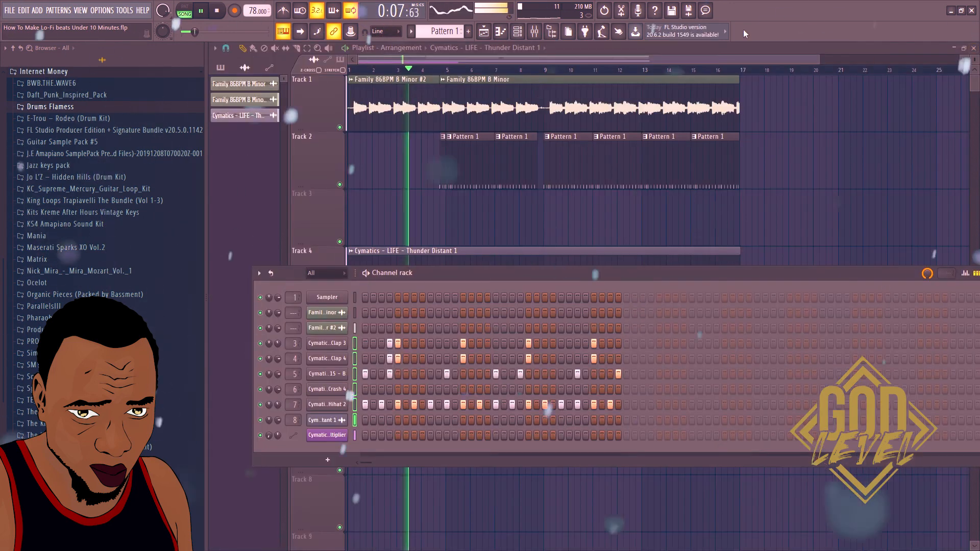
key("F6")
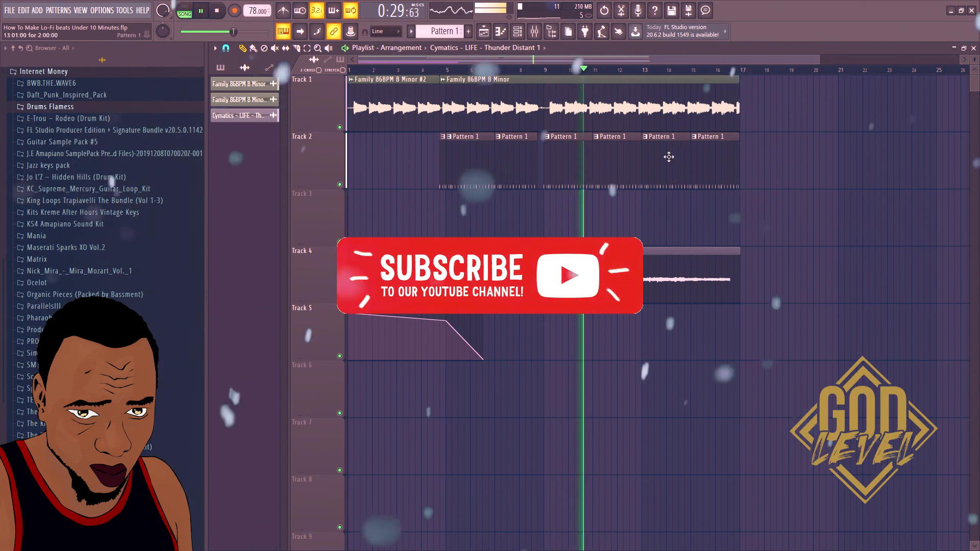
left_click_drag(639, 171, 634, 169)
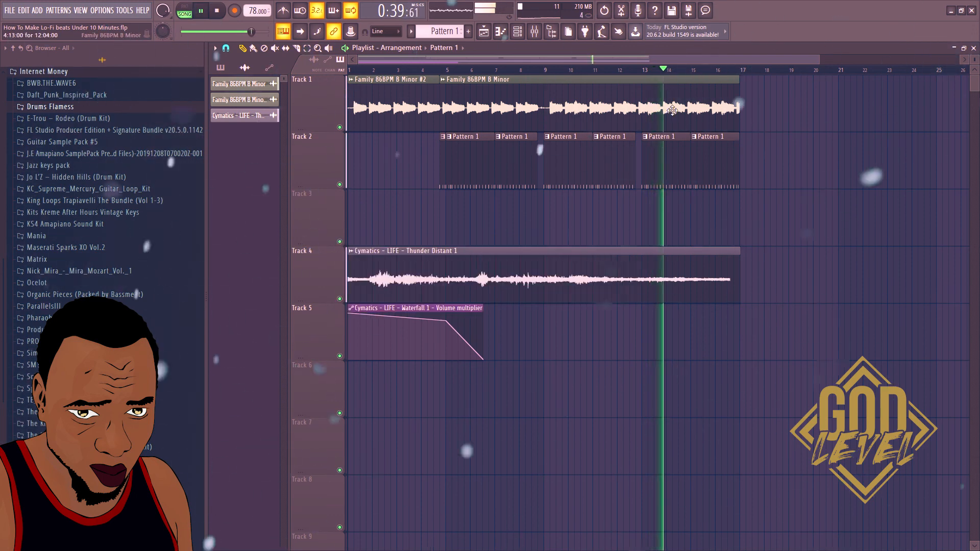
- Place another Family 86BPM B Minor clip at bar 17 on Track 1 and a Pattern 1 clip at bar 21 on Track 2
left_click(683, 106)
left_click(744, 126)
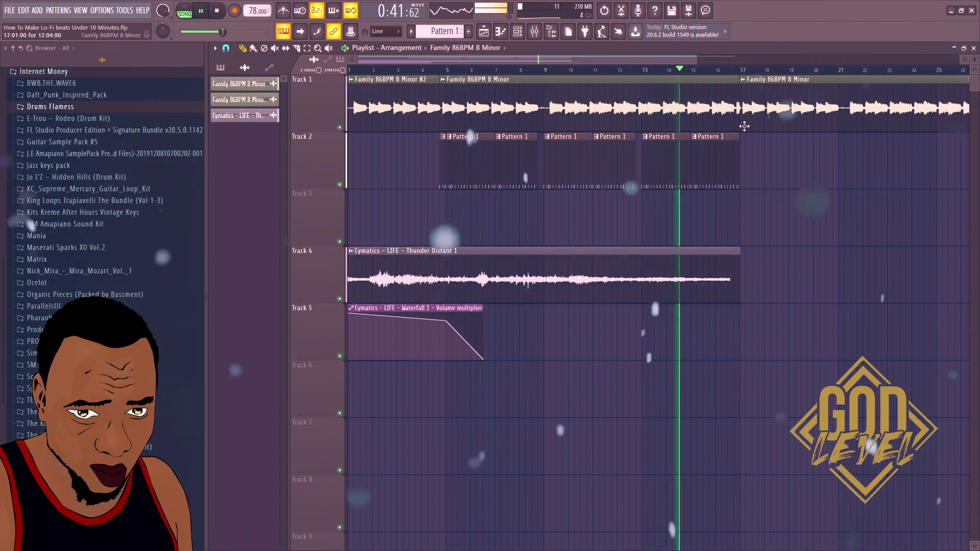
left_click(737, 153)
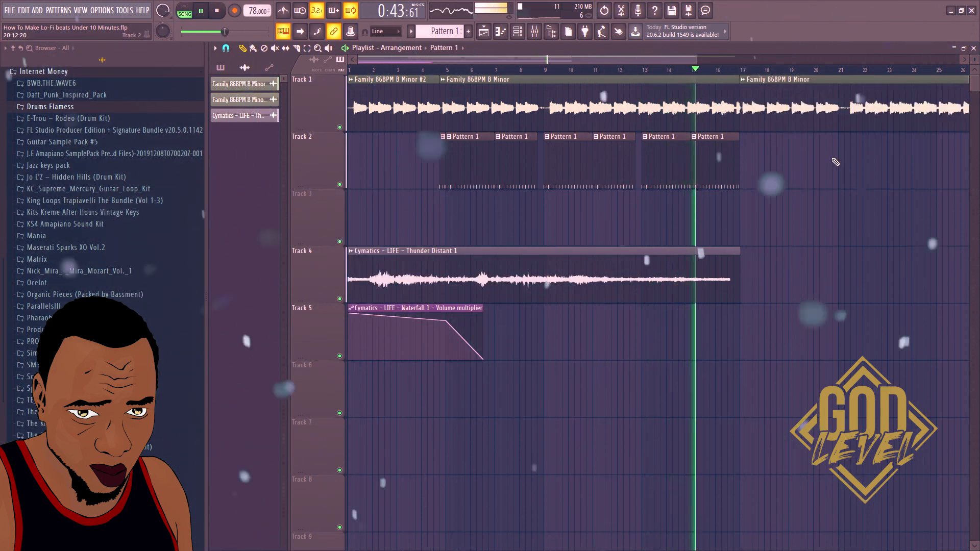
left_click(845, 158)
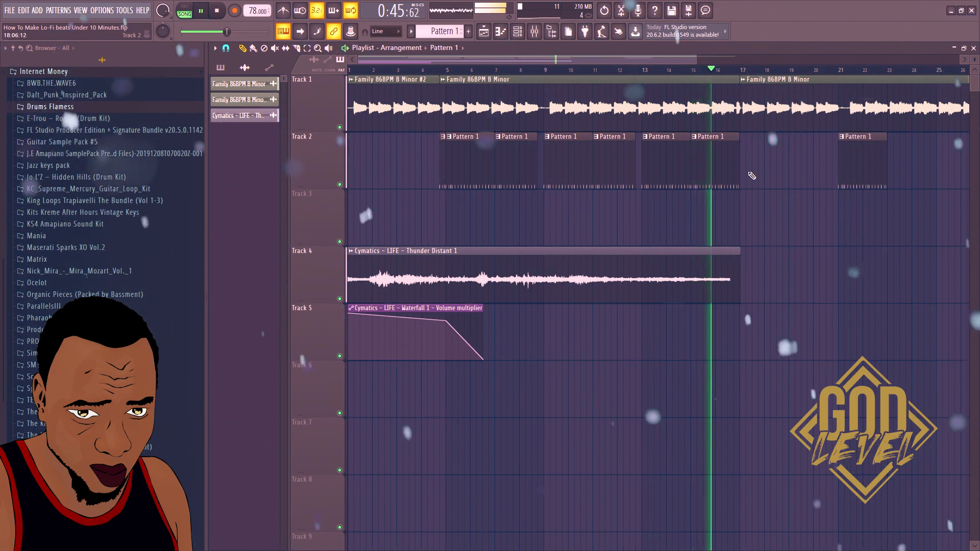
- Place a second Cymatics - LIFE - Thunder Distant 1 clip at bar 17 on Track 4
left_click(629, 300)
left_click(745, 278)
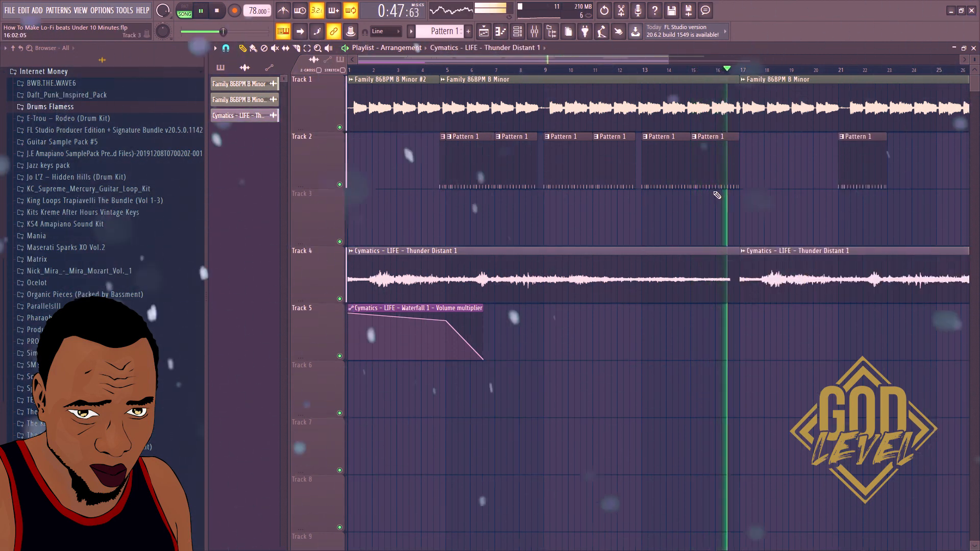